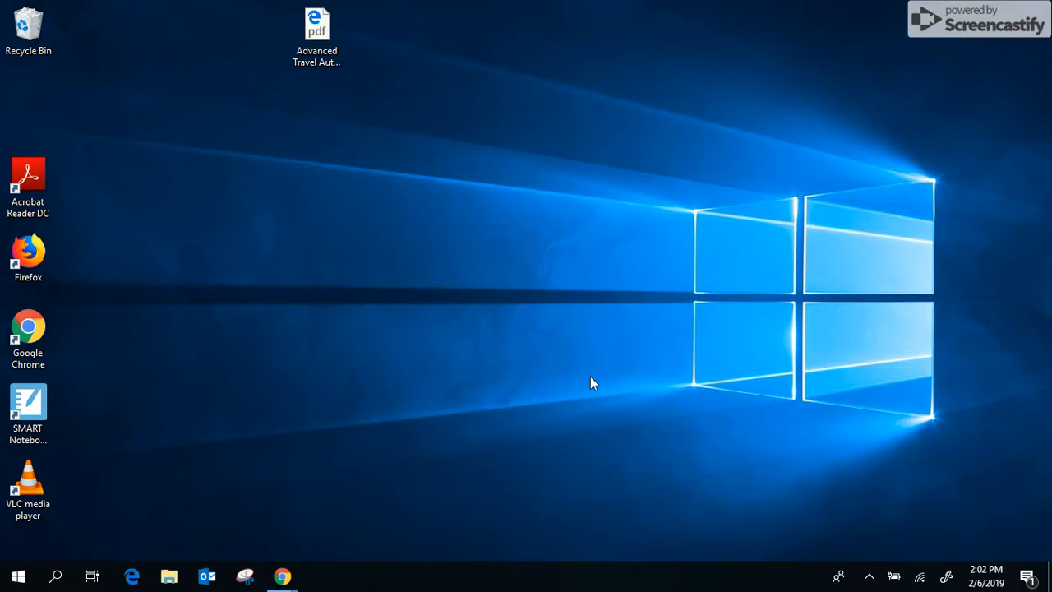
Step: Select the Advanced Travel Authorization Form REV. 1-3-19 PDF icon on the desktop
click(332, 30)
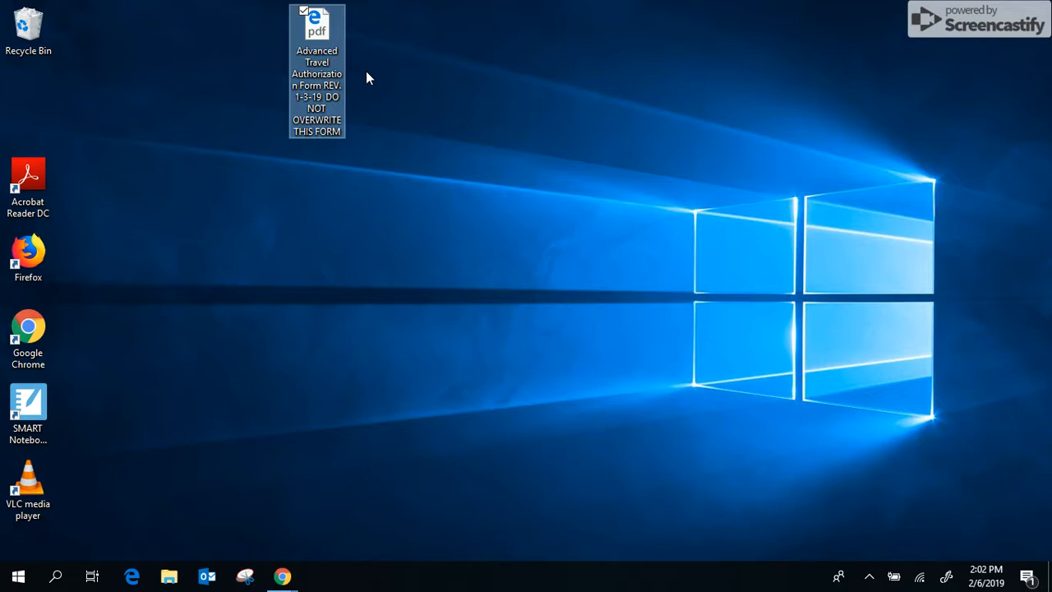
Step: Open the form in Edge, enter the employee's name, and tick the first Approved box
double_click(320, 27)
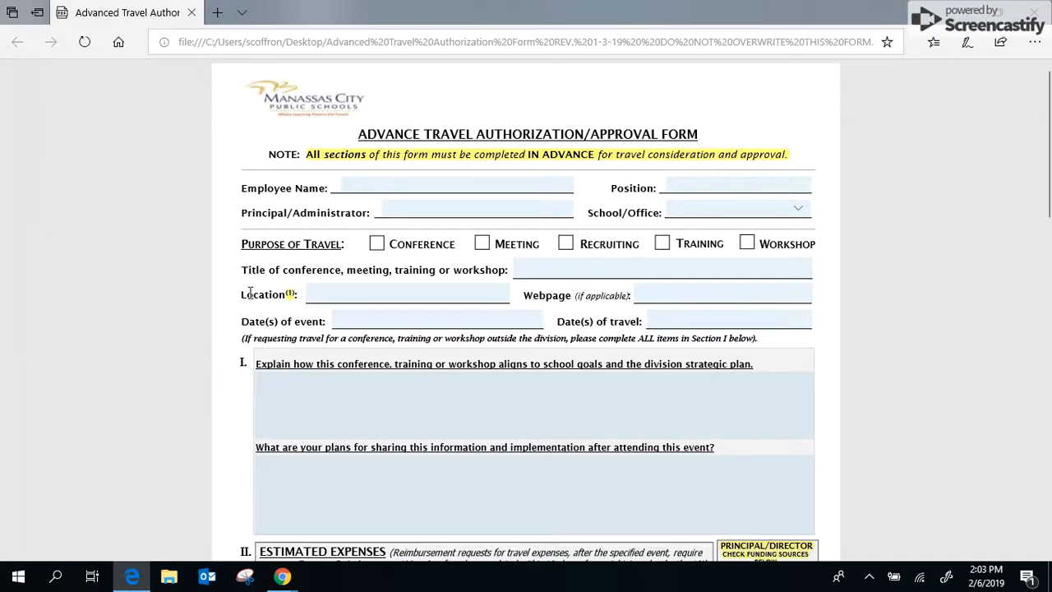
click(456, 183)
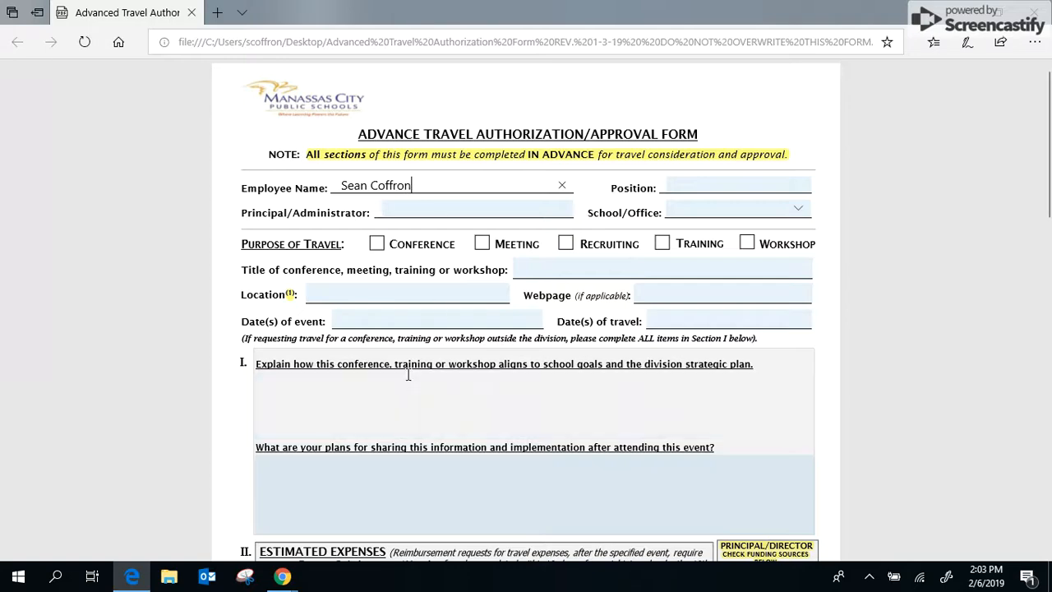
scroll(409, 375, down, 10)
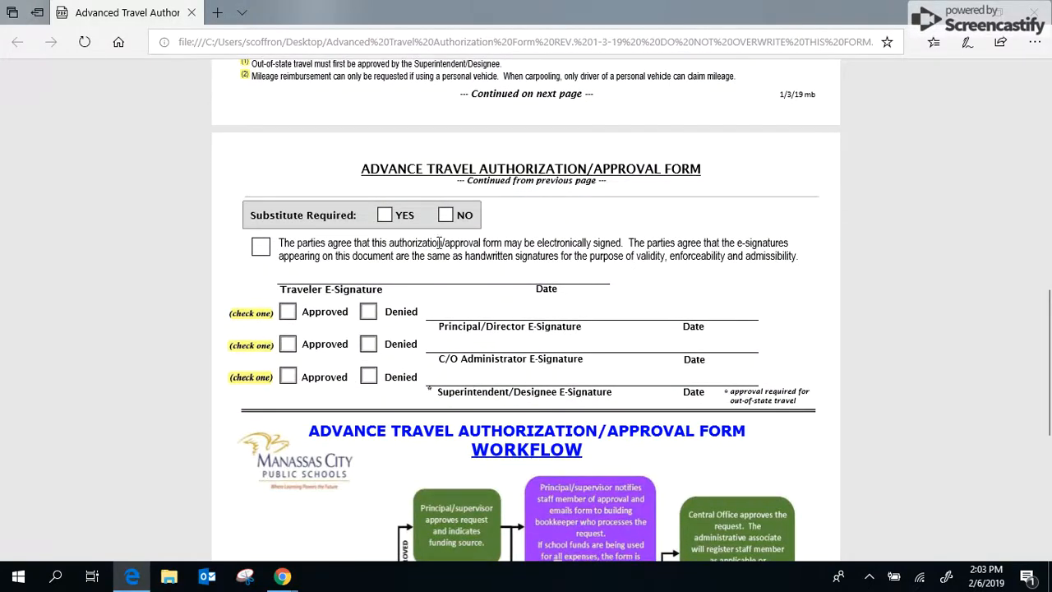
click(287, 315)
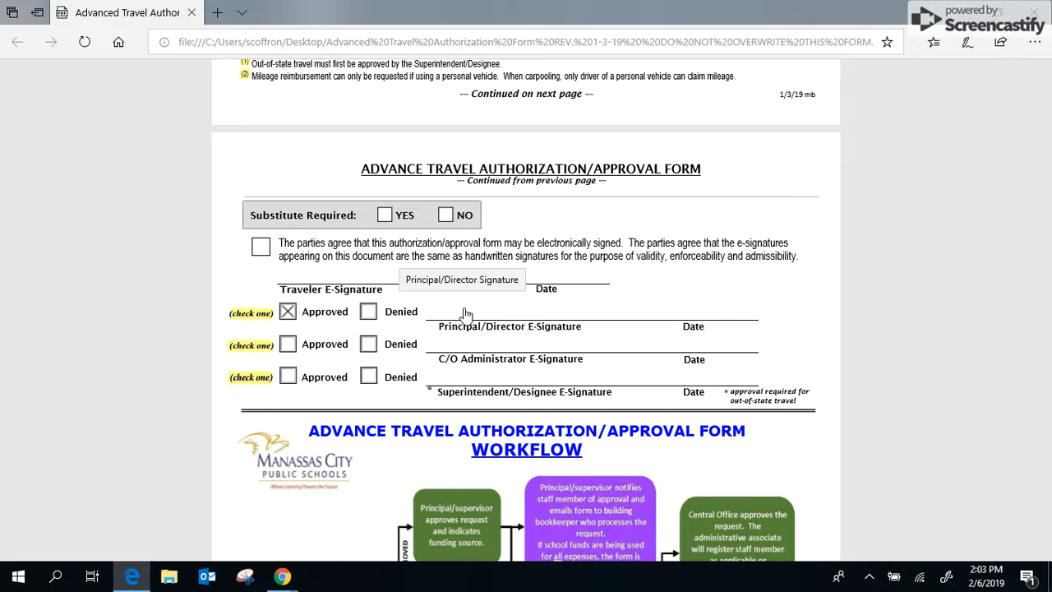
Step: Tick and then untick the e-signature agreement box, then close the Edge window
click(259, 250)
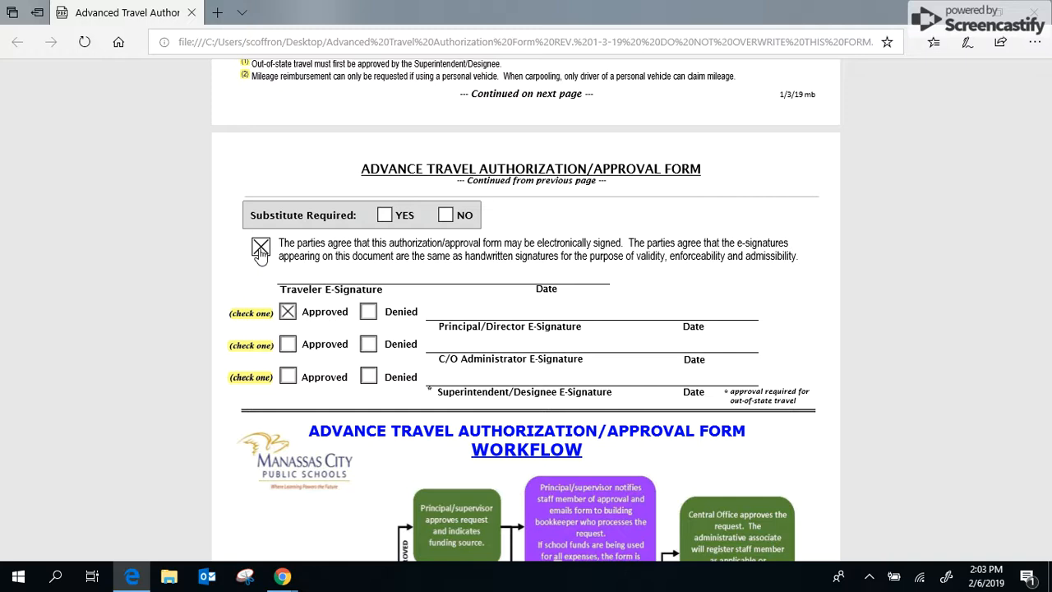
click(260, 250)
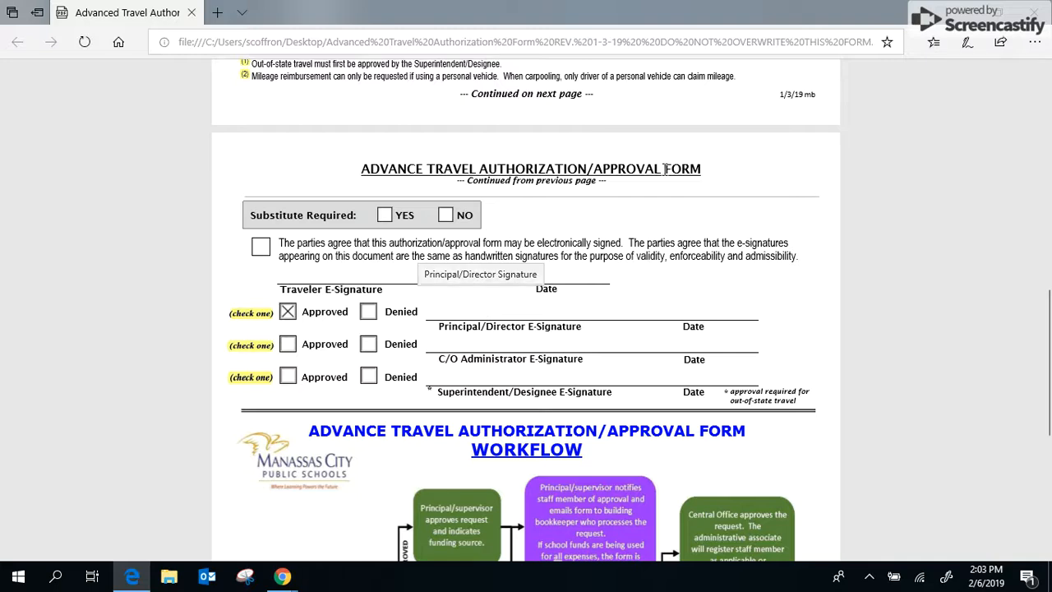
click(1033, 8)
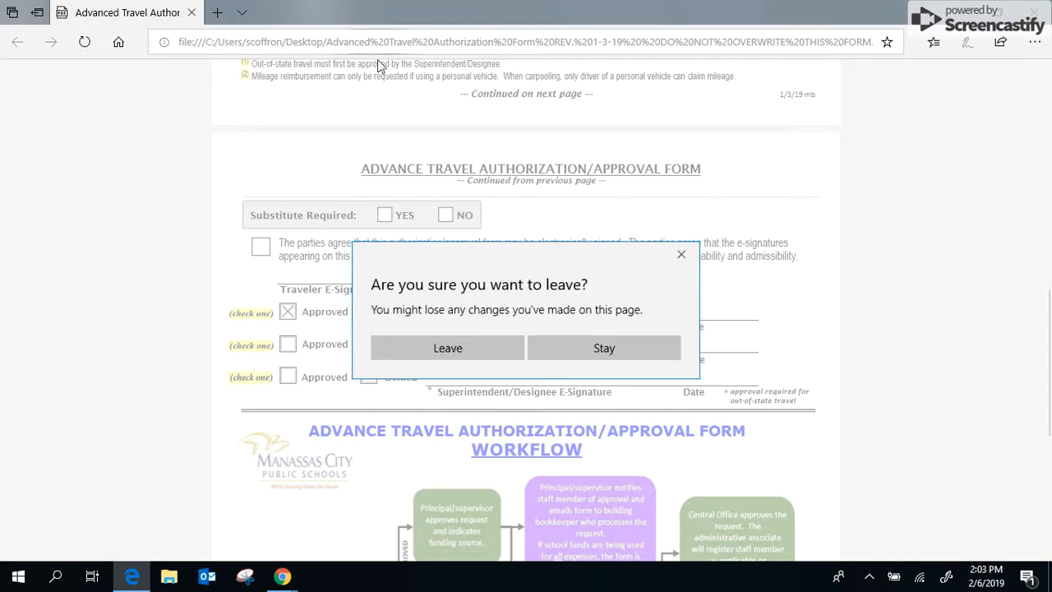
Step: Choose Leave to discard the form edits and close Edge
click(462, 347)
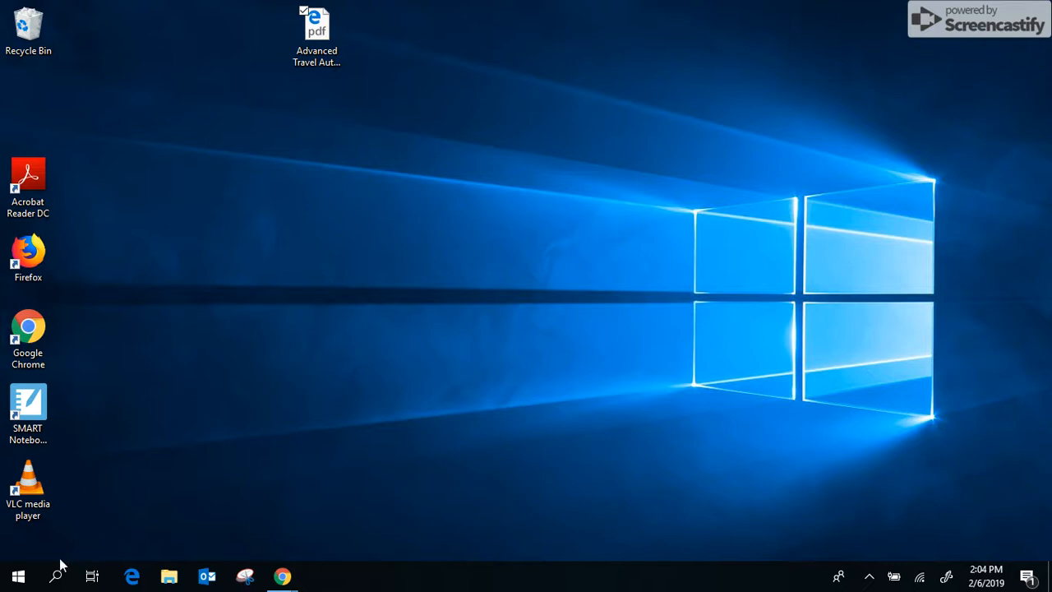
Step: Open Windows Settings and search 'default app' to reach default apps by file type
click(13, 585)
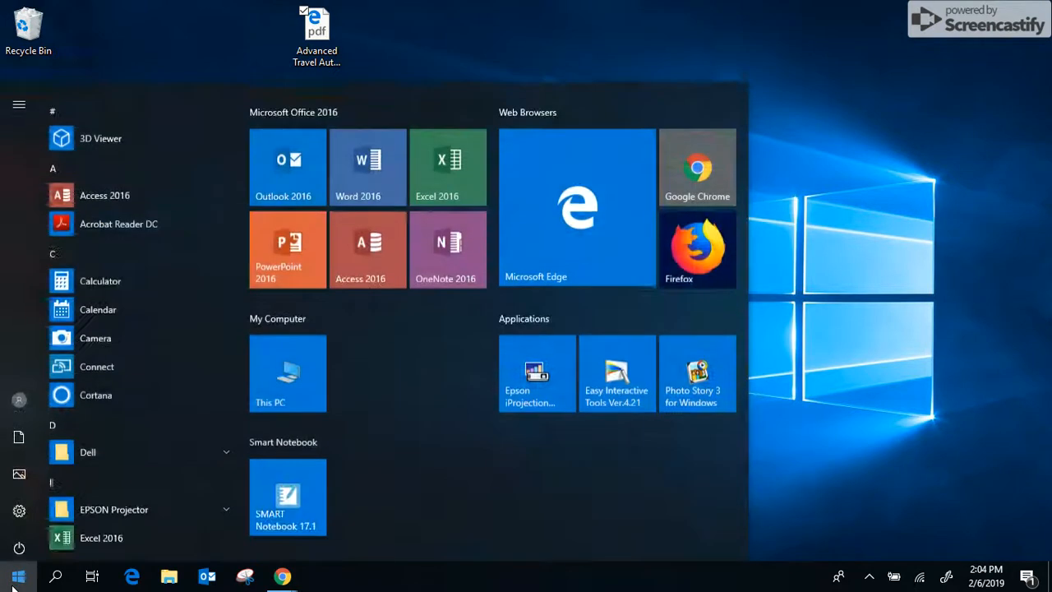
click(20, 505)
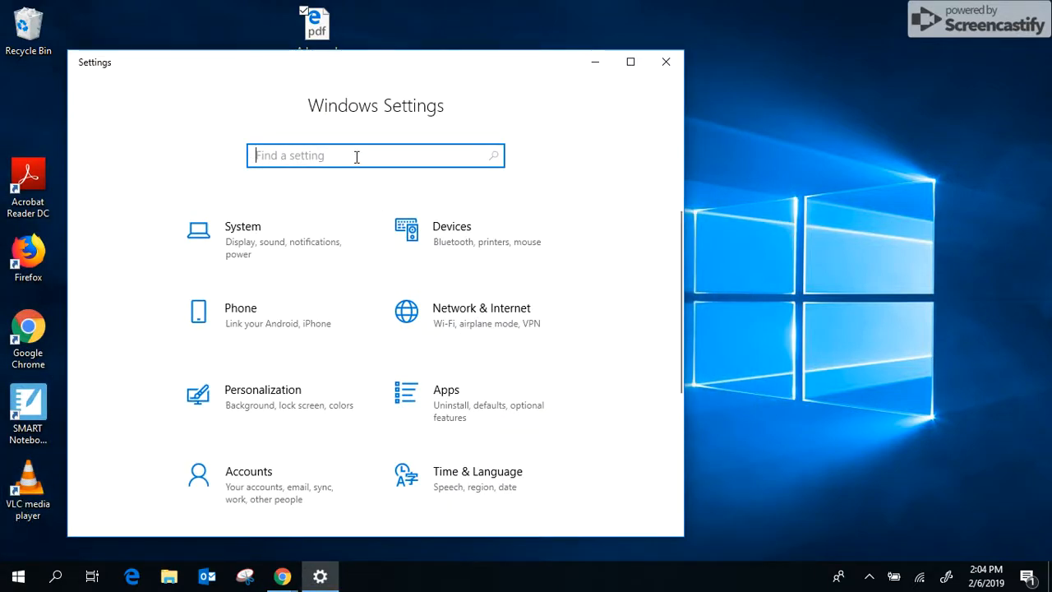
text(default app)
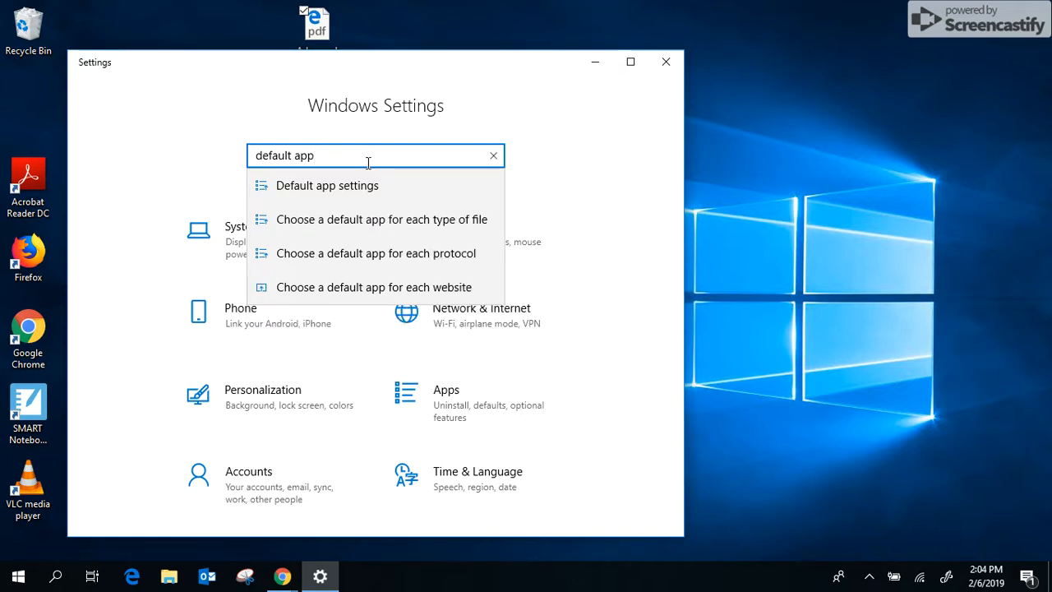
click(450, 233)
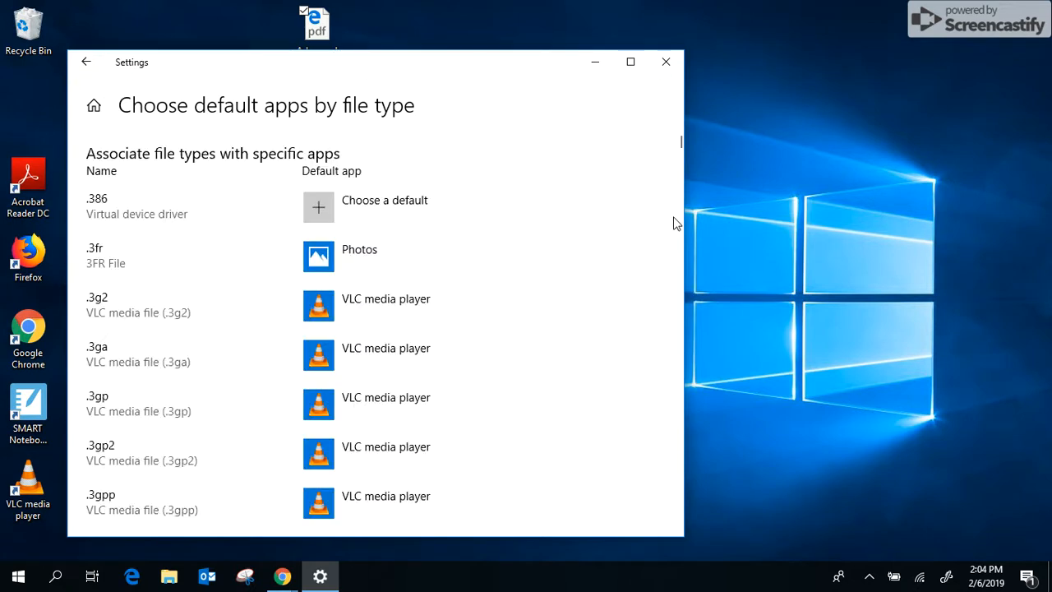
Step: Set Adobe Acrobat Reader DC as the .pdf default app and close Settings
drag(677, 143, 684, 368)
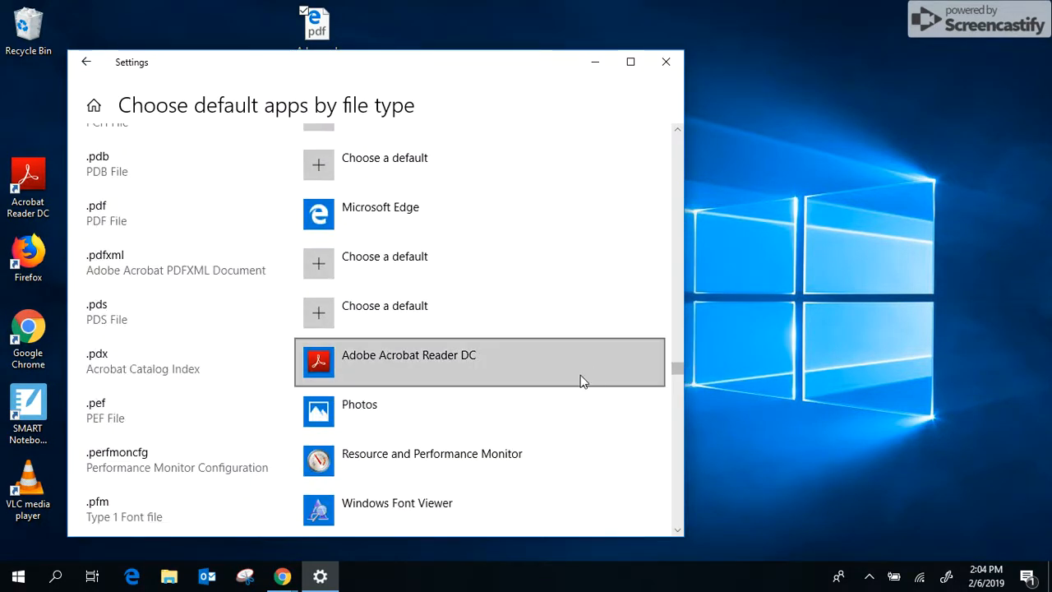
scroll(580, 378, down, 1)
scroll(580, 378, down, 5)
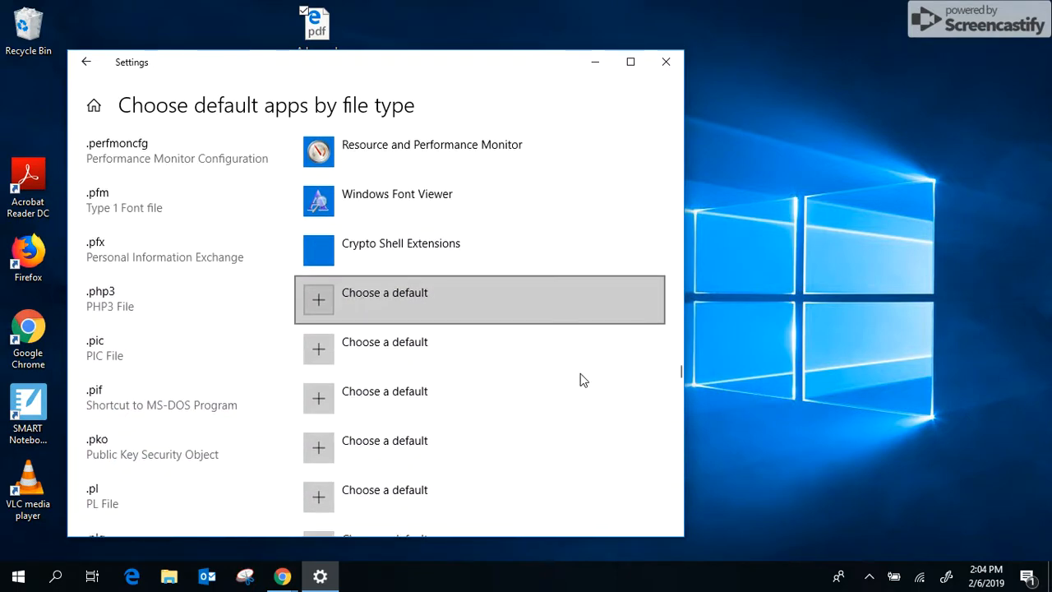
scroll(580, 380, up, 2)
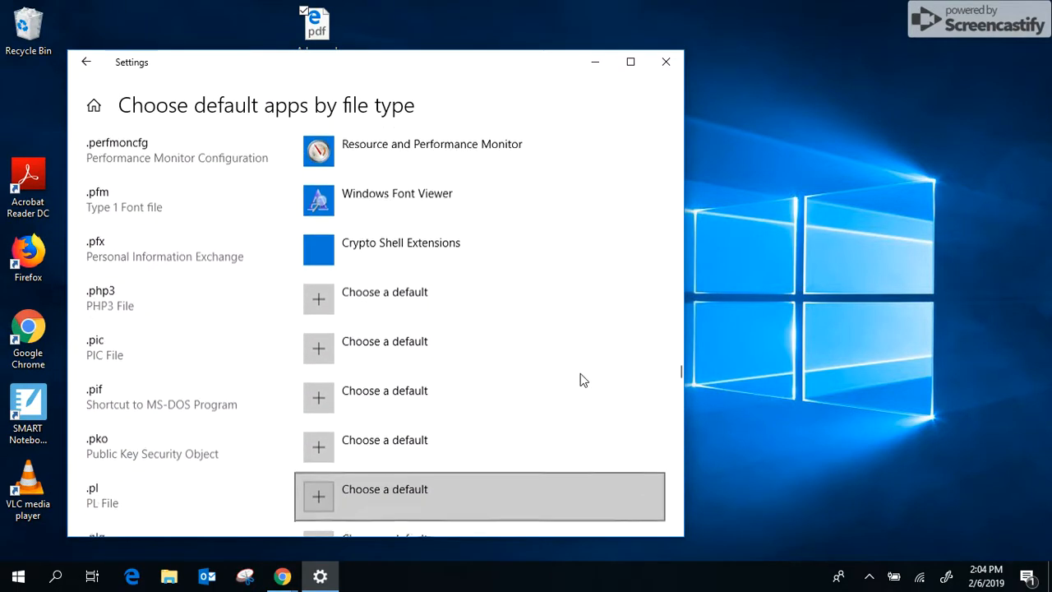
scroll(581, 378, up, 3)
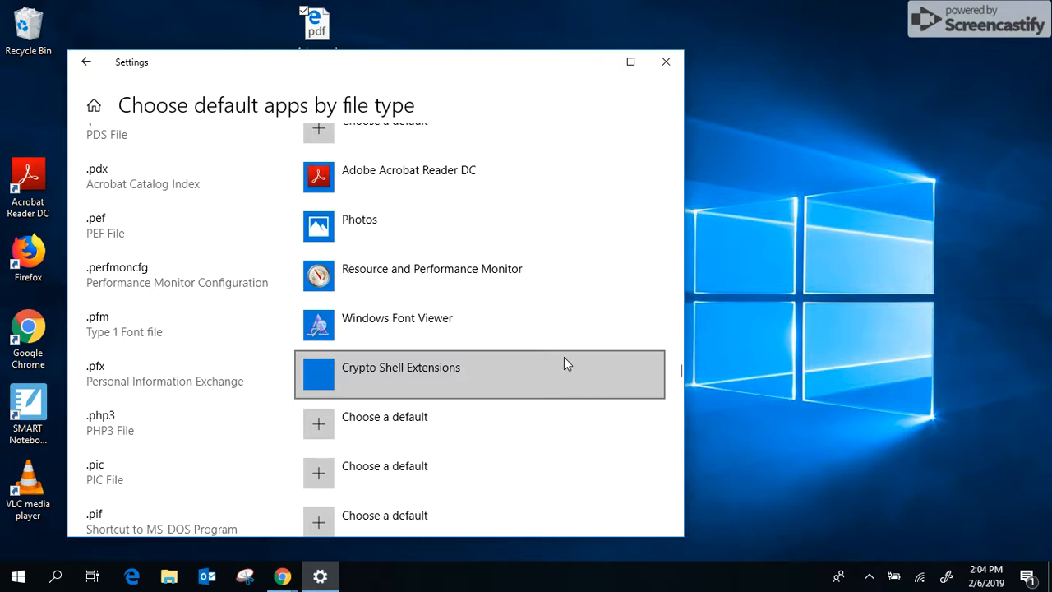
scroll(562, 335, up, 3)
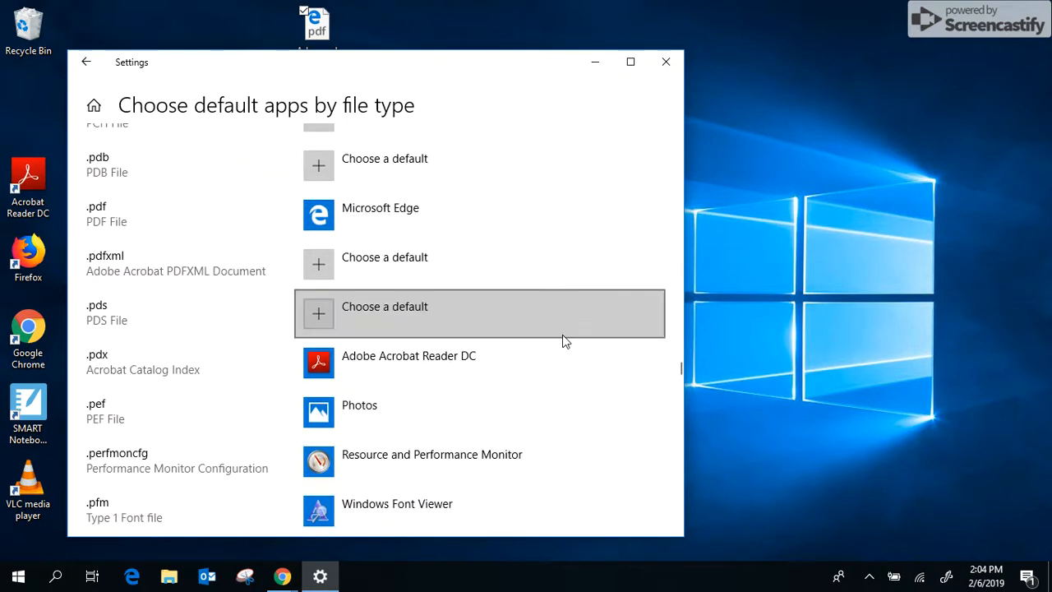
click(393, 215)
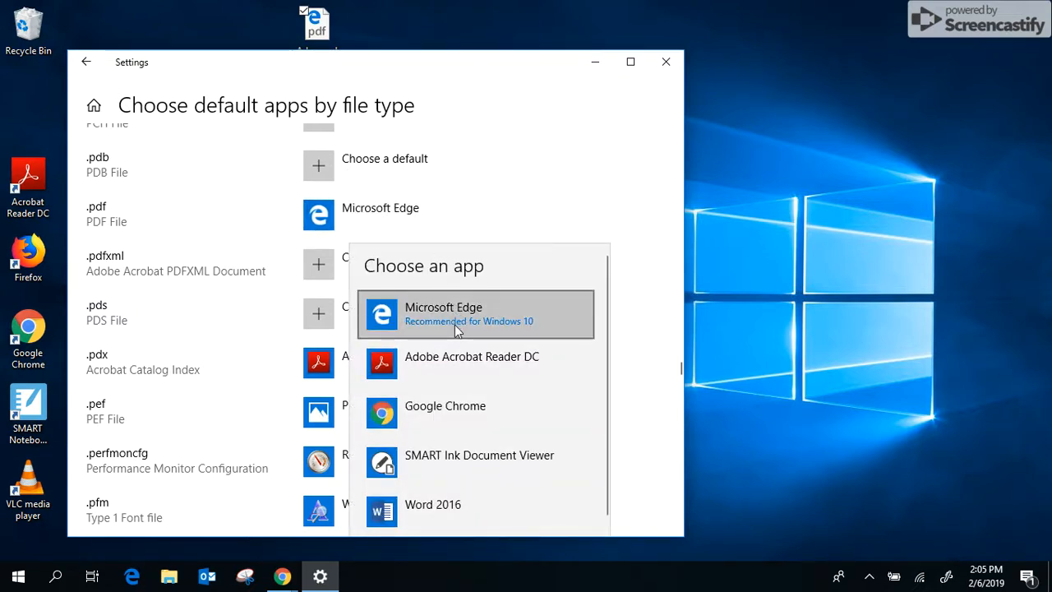
click(459, 362)
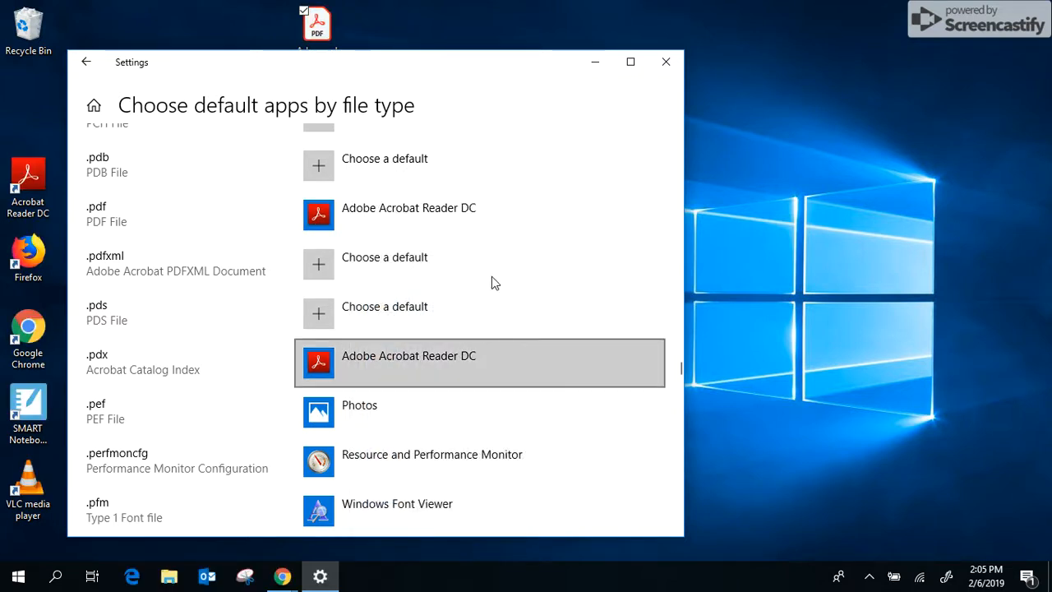
click(664, 62)
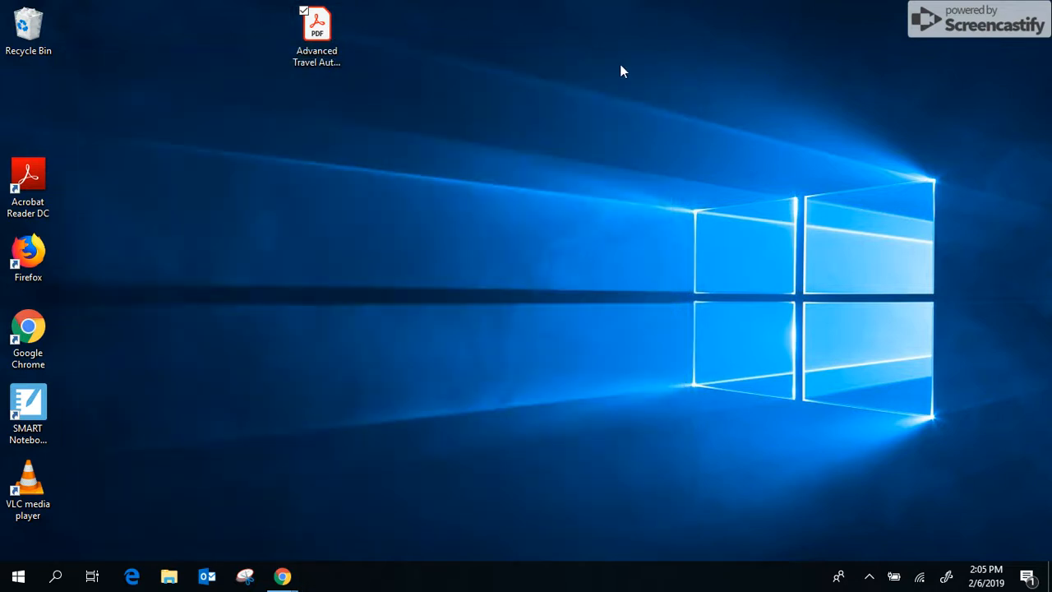
Step: Open the travel form PDF in Acrobat Reader DC, then minimize the reader
double_click(326, 40)
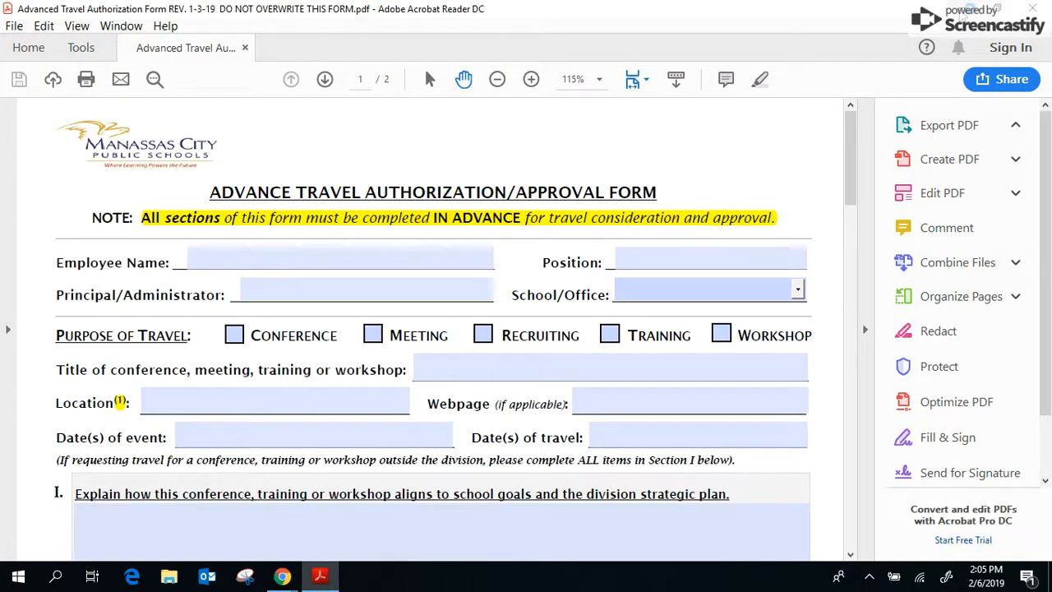
click(961, 10)
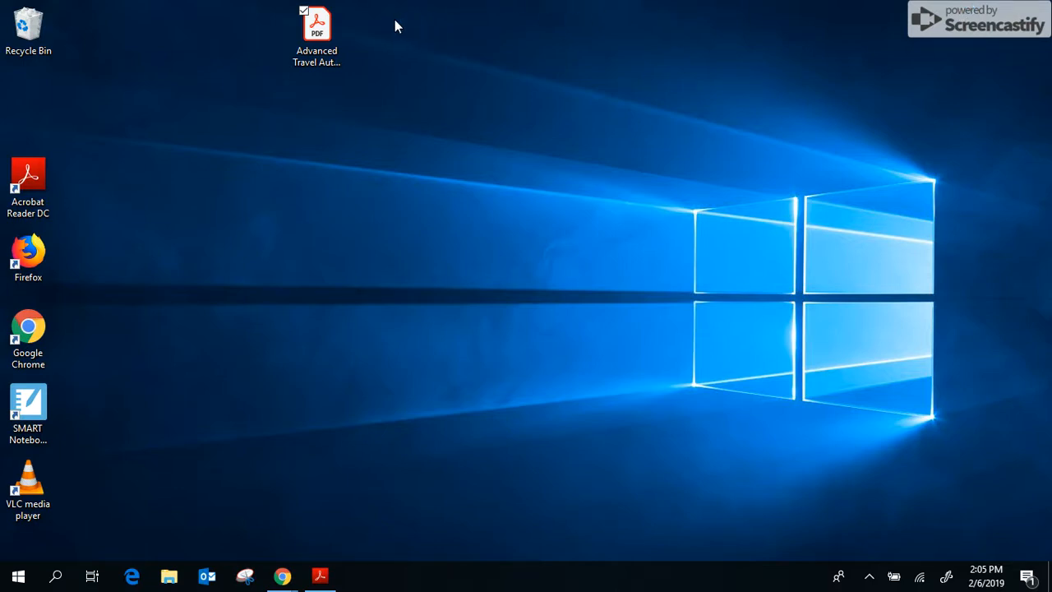
right_click(320, 31)
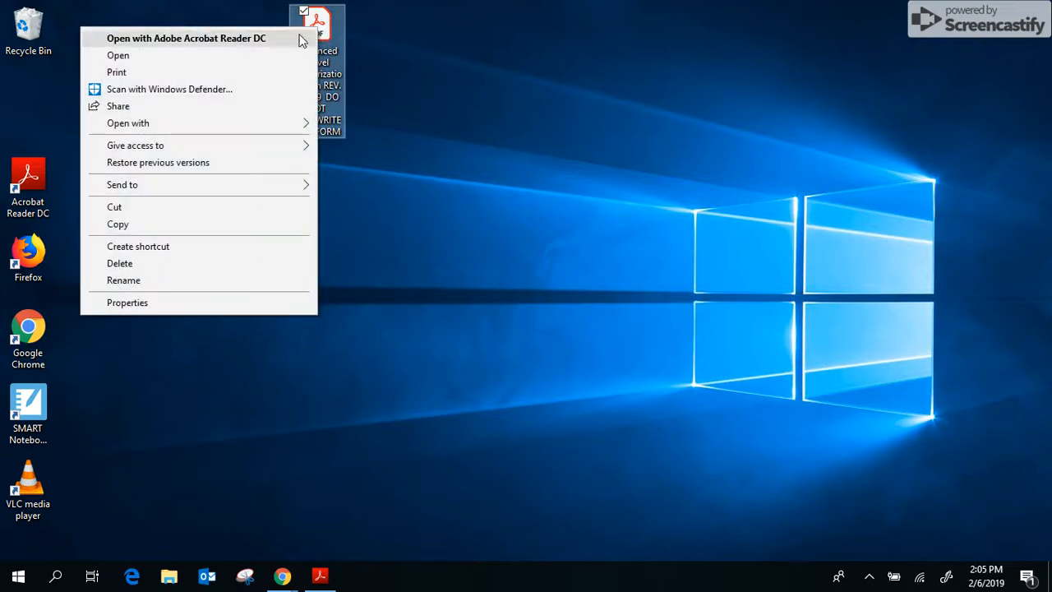
mouse_move(267, 128)
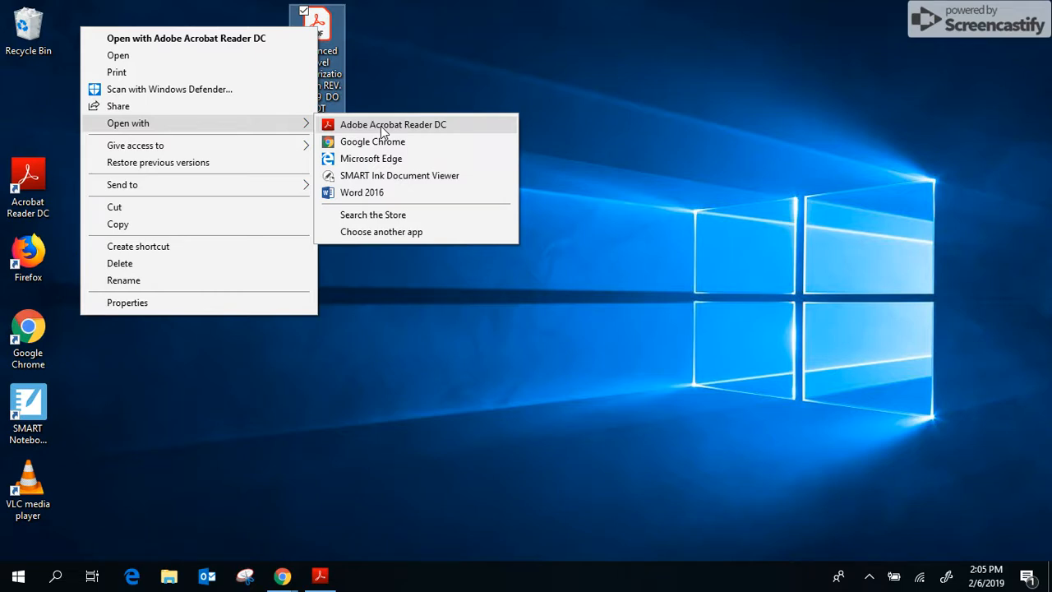
click(382, 56)
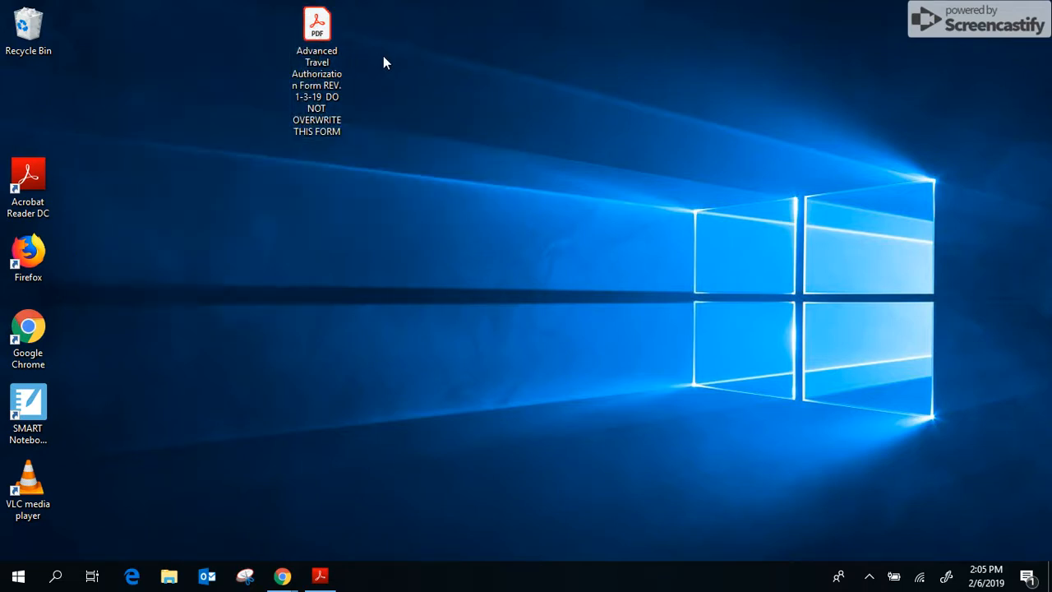
right_click(318, 23)
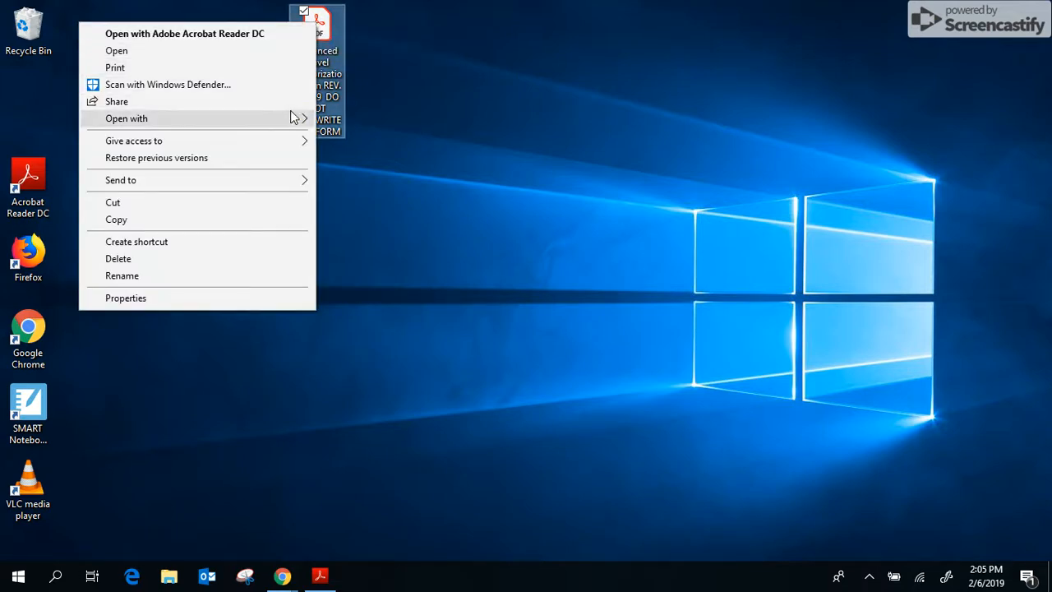
mouse_move(294, 117)
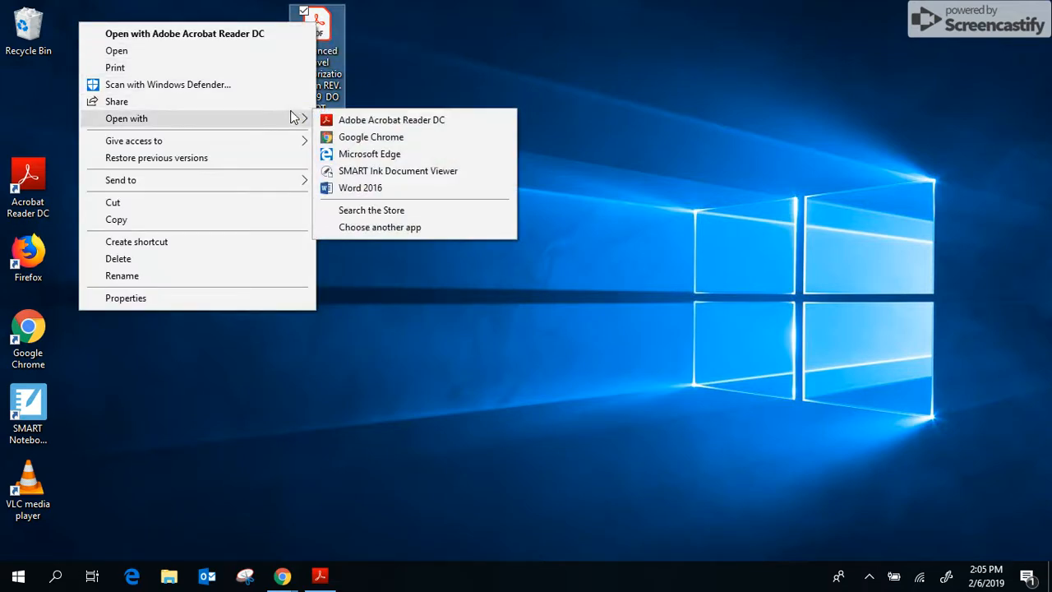
click(406, 153)
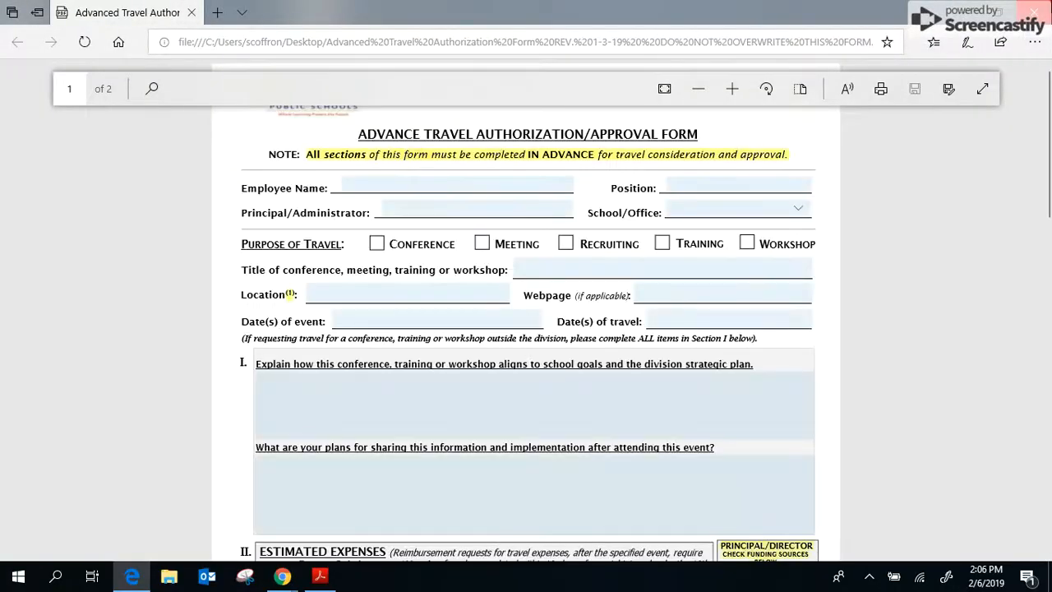
click(1040, 13)
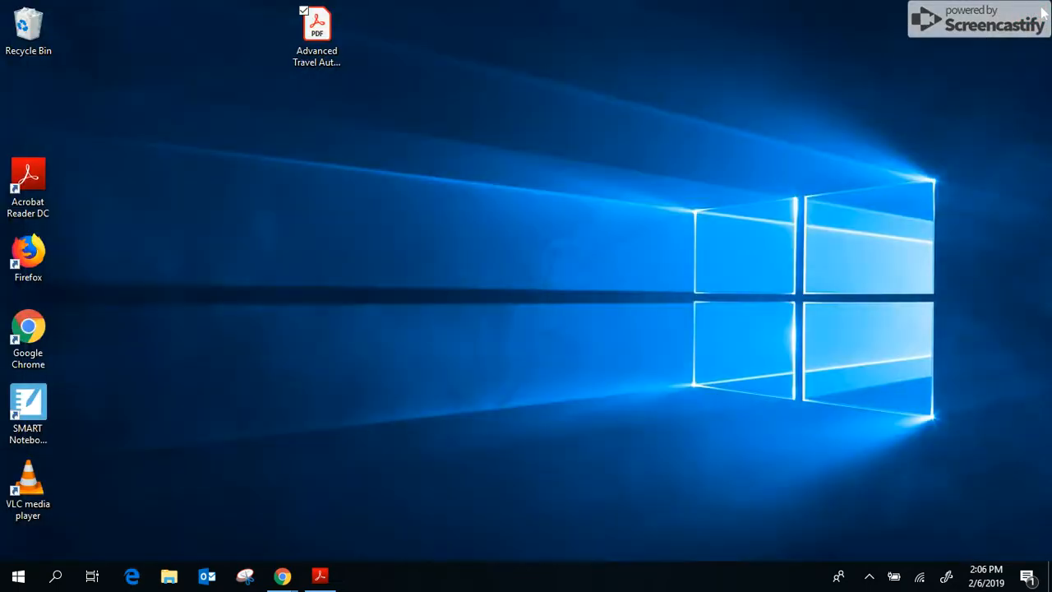
Step: Open the travel form in Acrobat Reader DC and type the employee's name into Employee Name
double_click(319, 29)
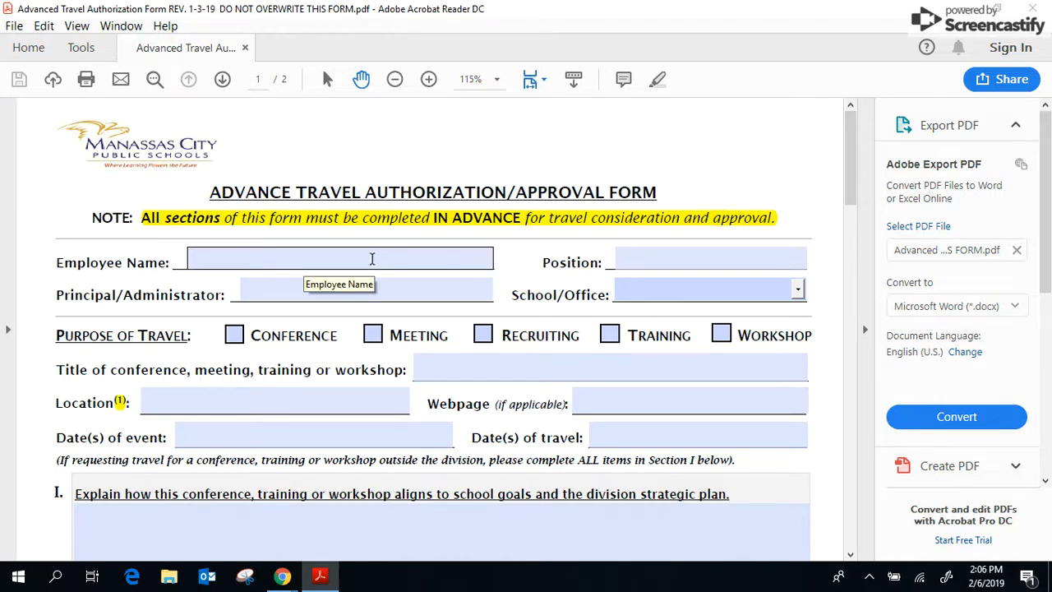
click(371, 259)
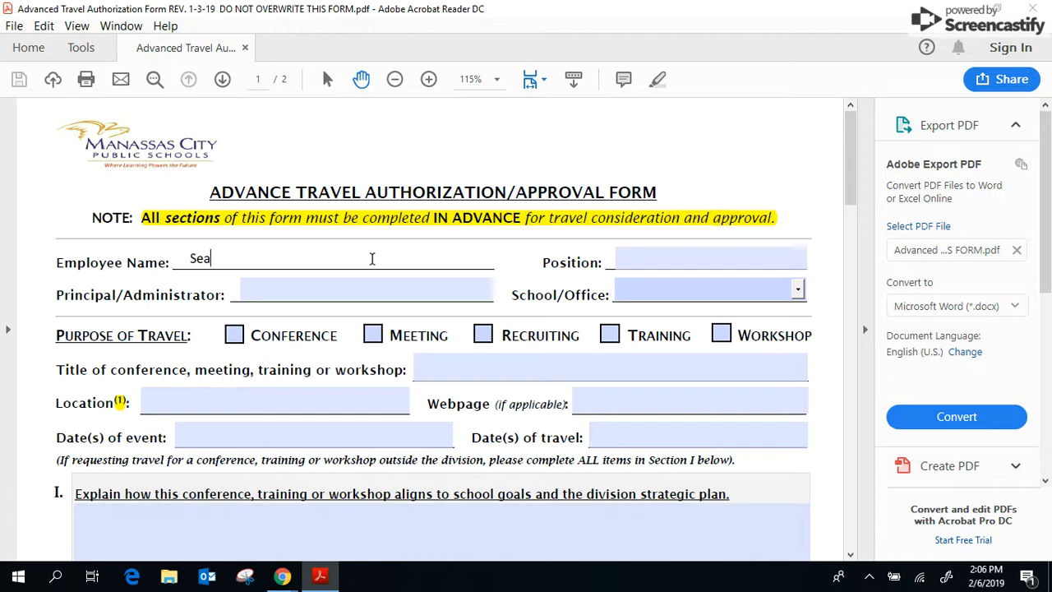
Step: Save the form to the Desktop, replacing the existing file, and close Acrobat Reader
click(14, 27)
click(89, 124)
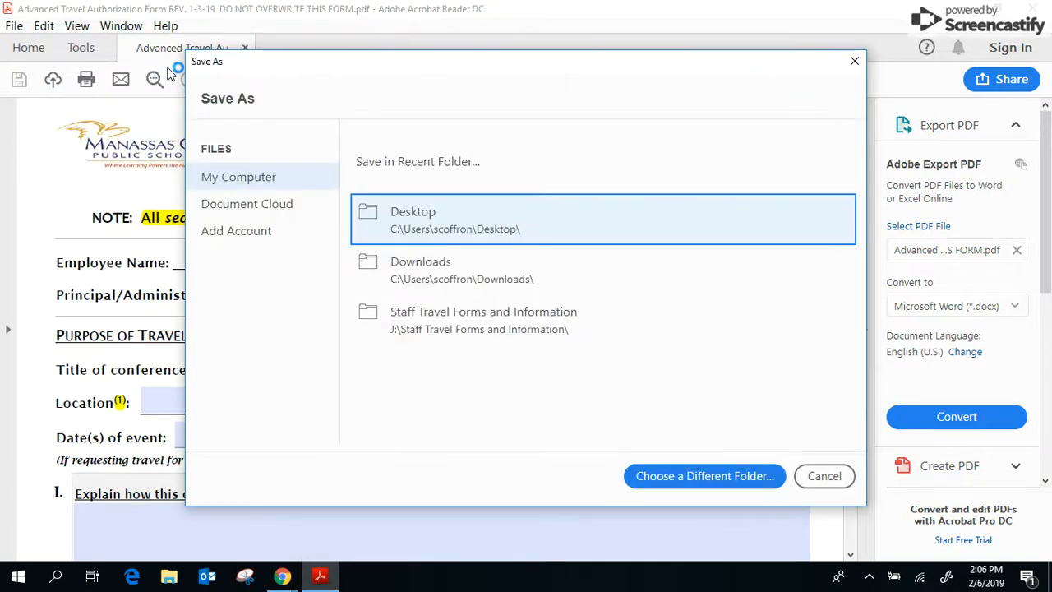
click(445, 225)
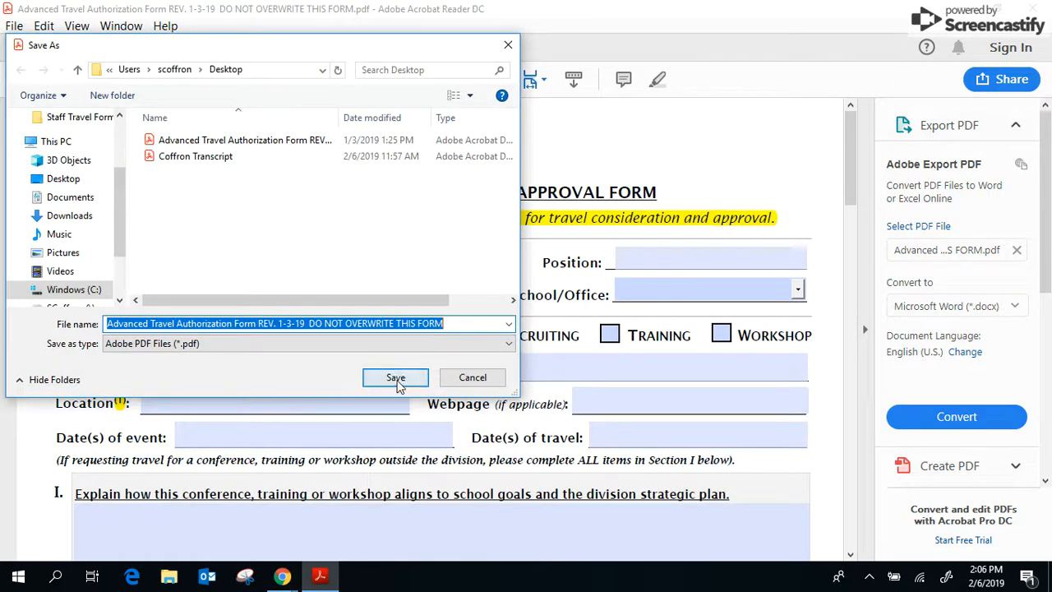
click(395, 377)
click(639, 294)
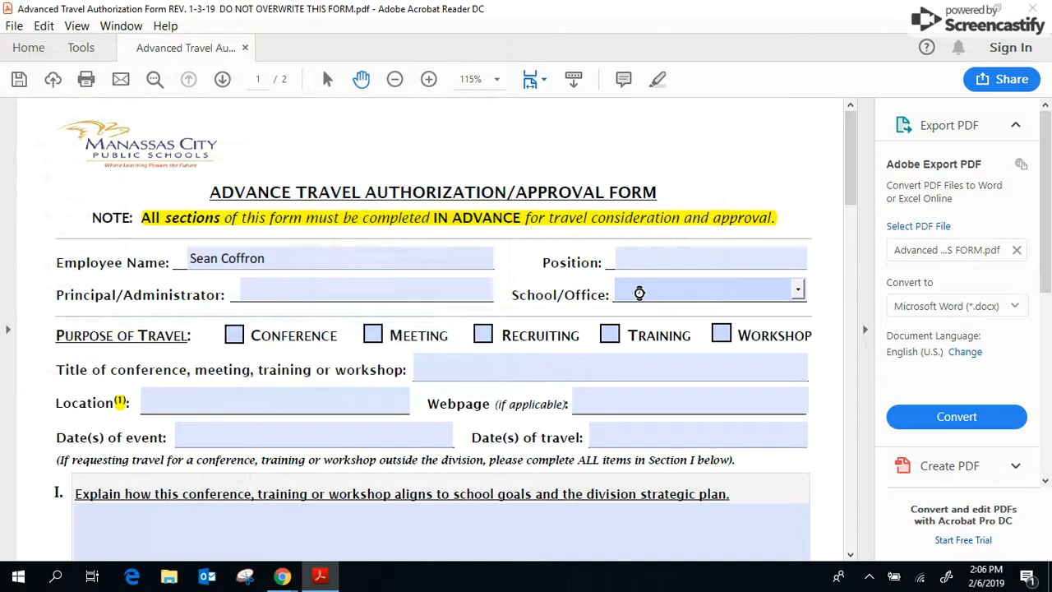
click(1038, 7)
click(322, 30)
Step: Reopen the saved form, check its fields, and scroll to the Traveler E-Signature field on page 2
double_click(322, 29)
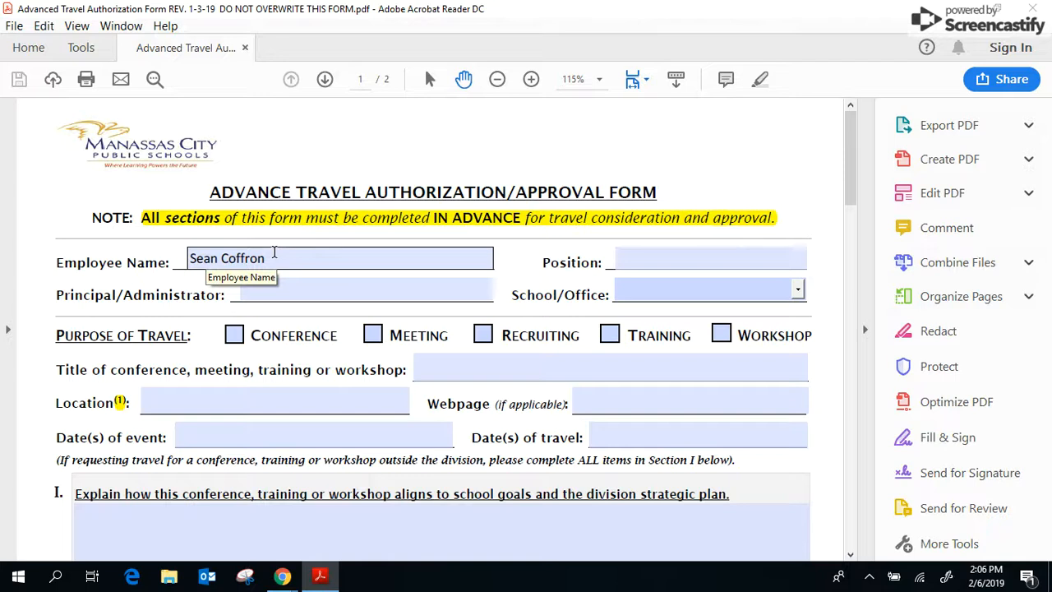
click(335, 295)
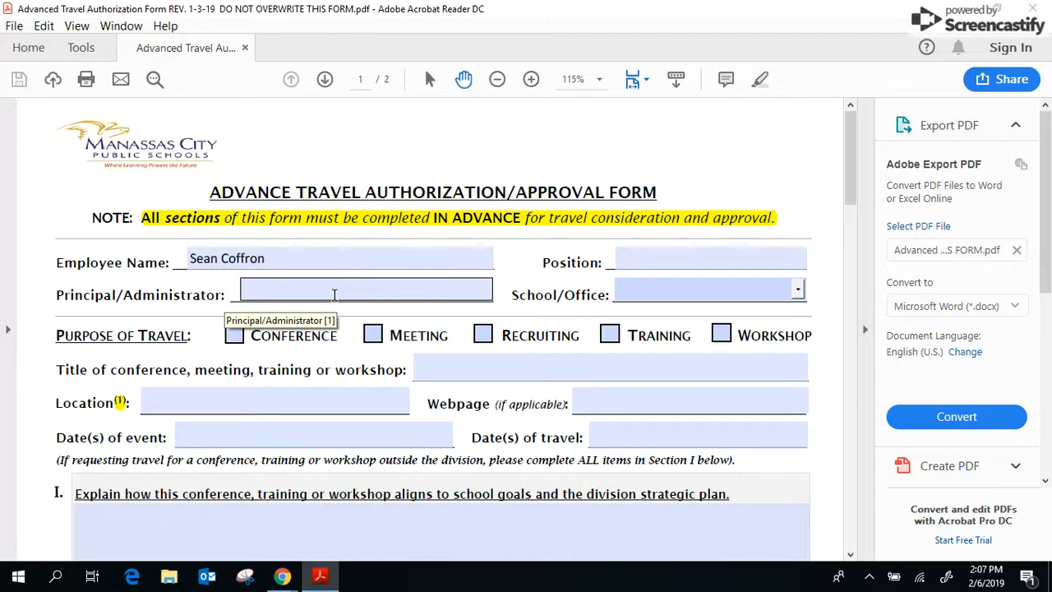
scroll(335, 294, down, 15)
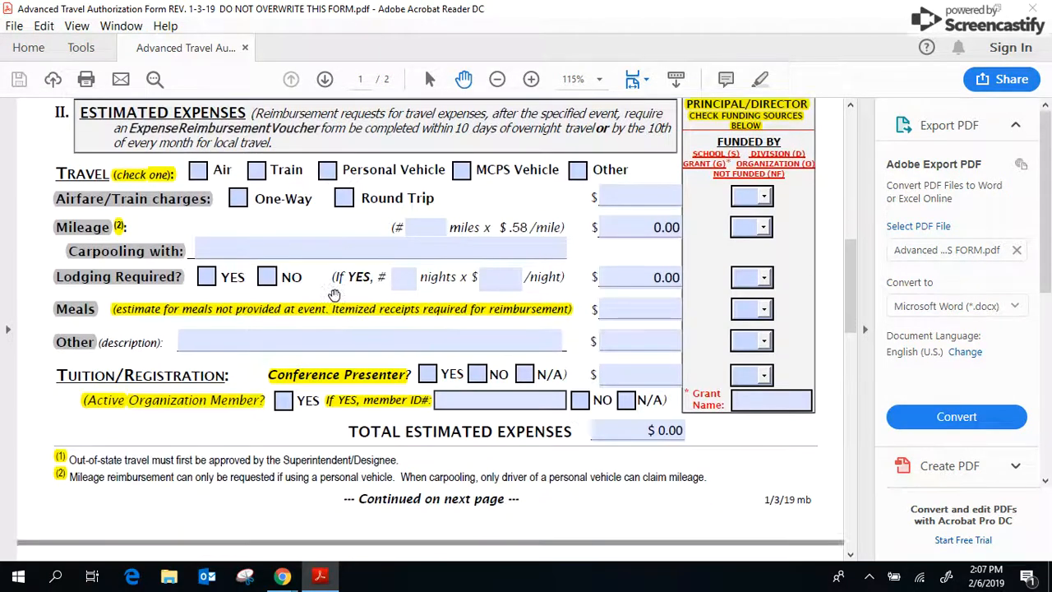
scroll(334, 294, down, 12)
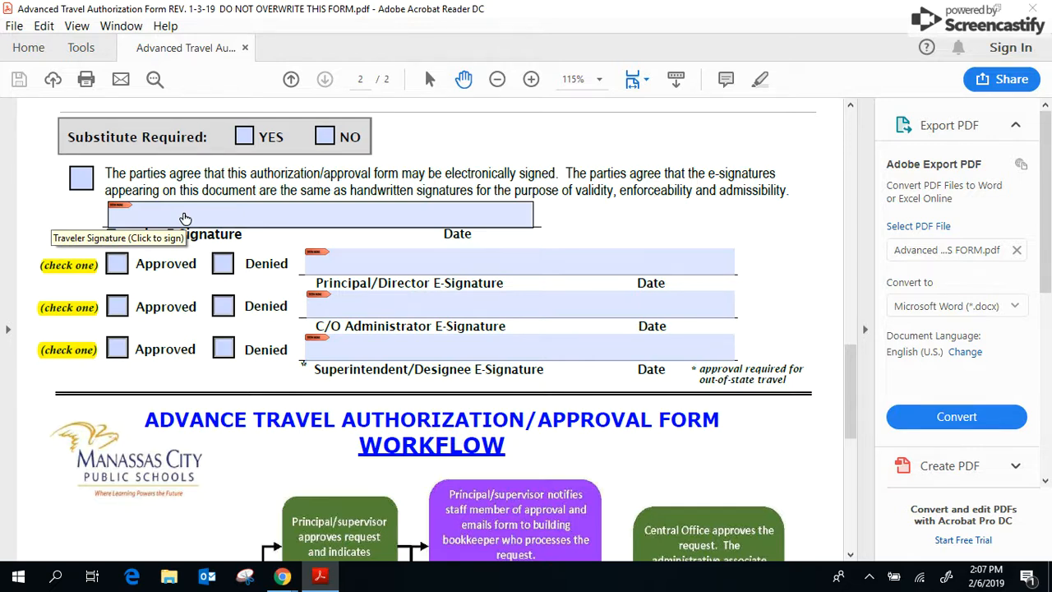
scroll(301, 251, up, 10)
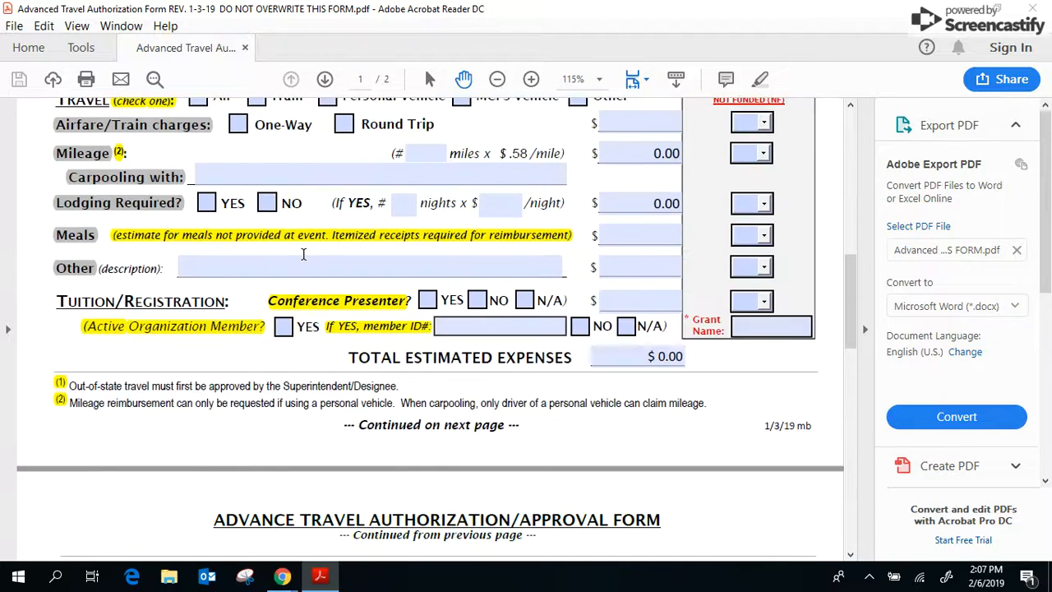
scroll(302, 253, up, 6)
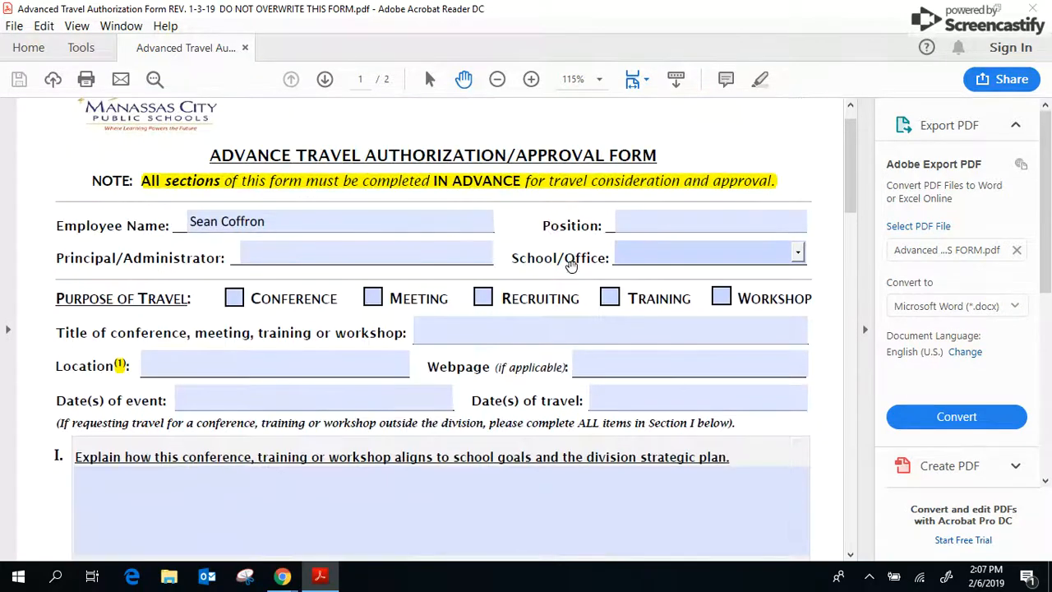
click(323, 364)
scroll(325, 365, down, 3)
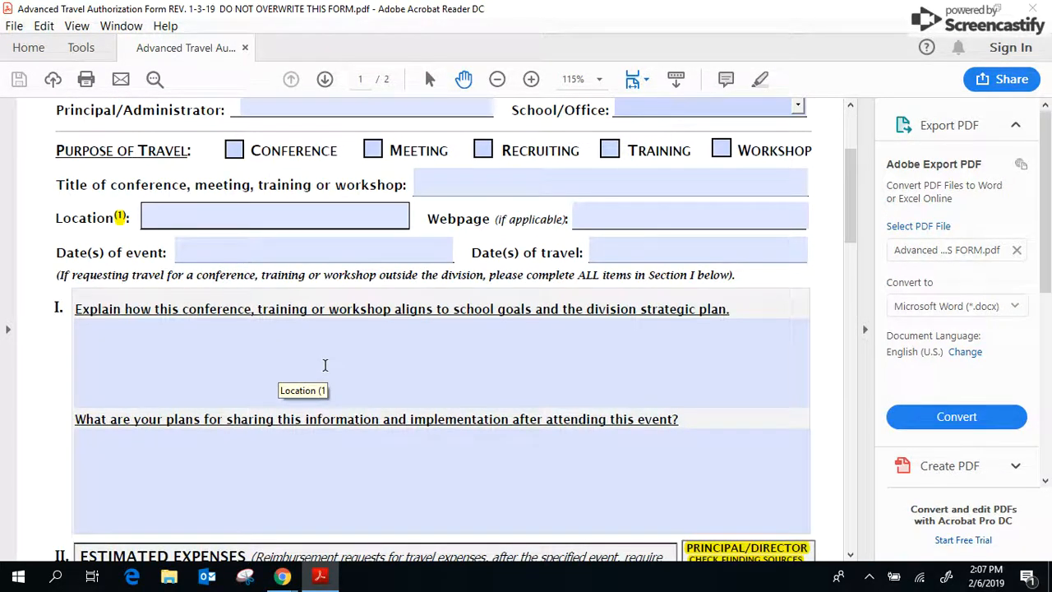
scroll(325, 365, down, 12)
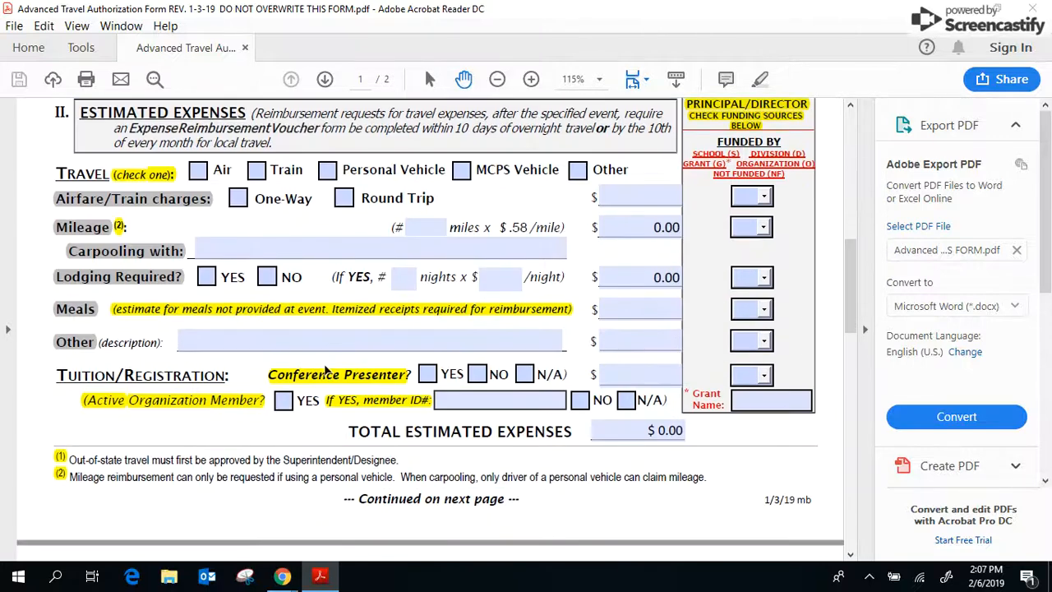
scroll(326, 366, down, 2)
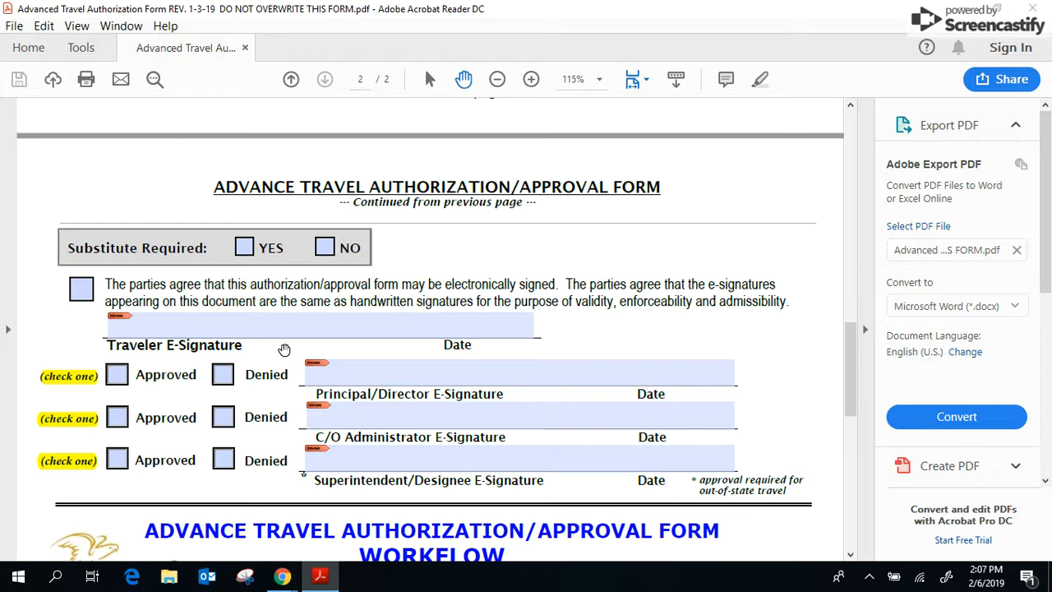
Step: Configure a new self-signed digital ID for the Traveler E-Signature field, stored as a file
click(155, 327)
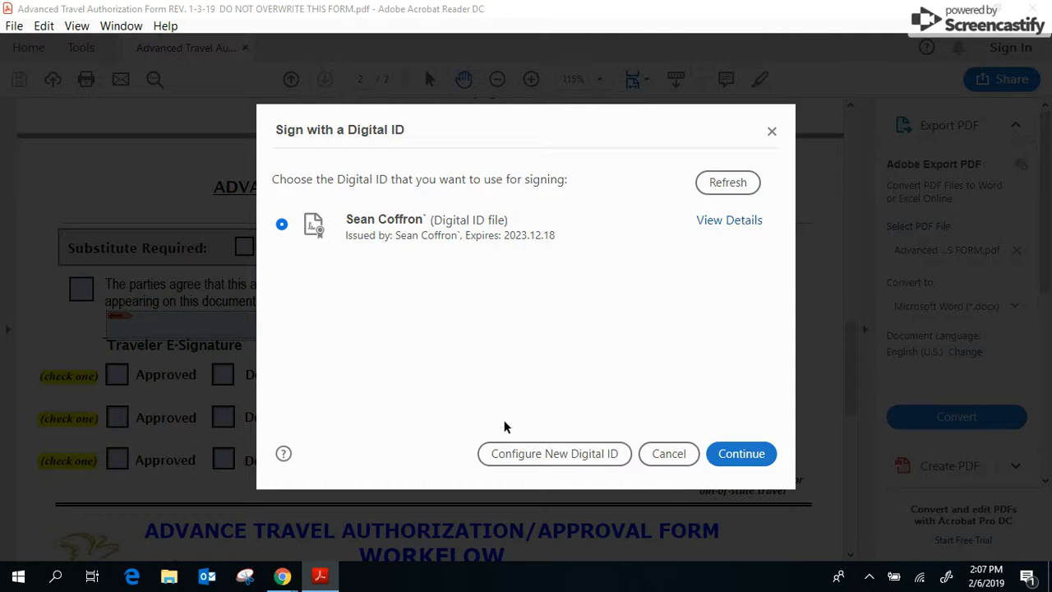
click(503, 453)
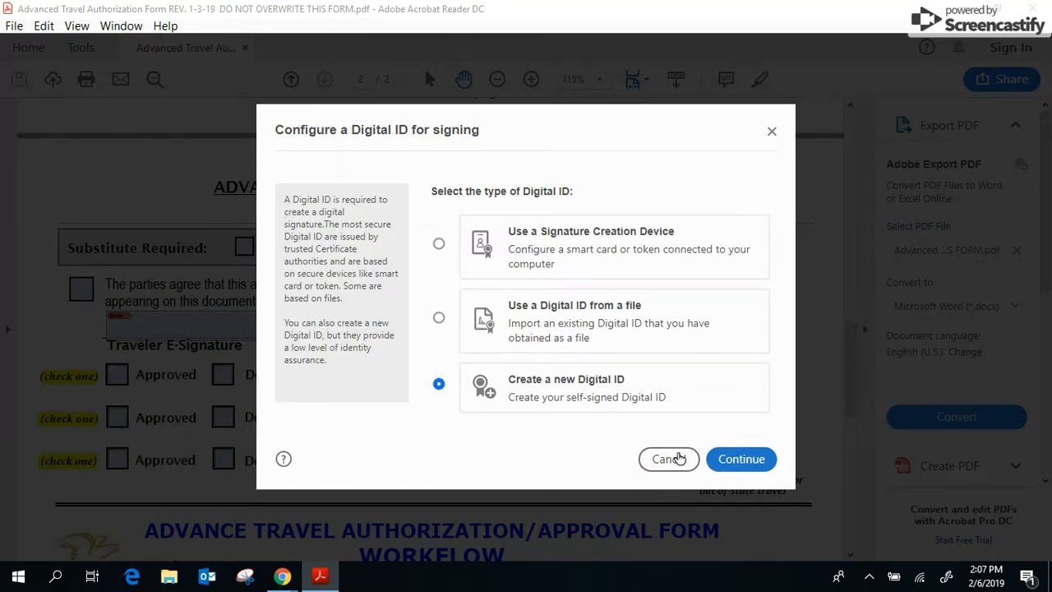
click(728, 463)
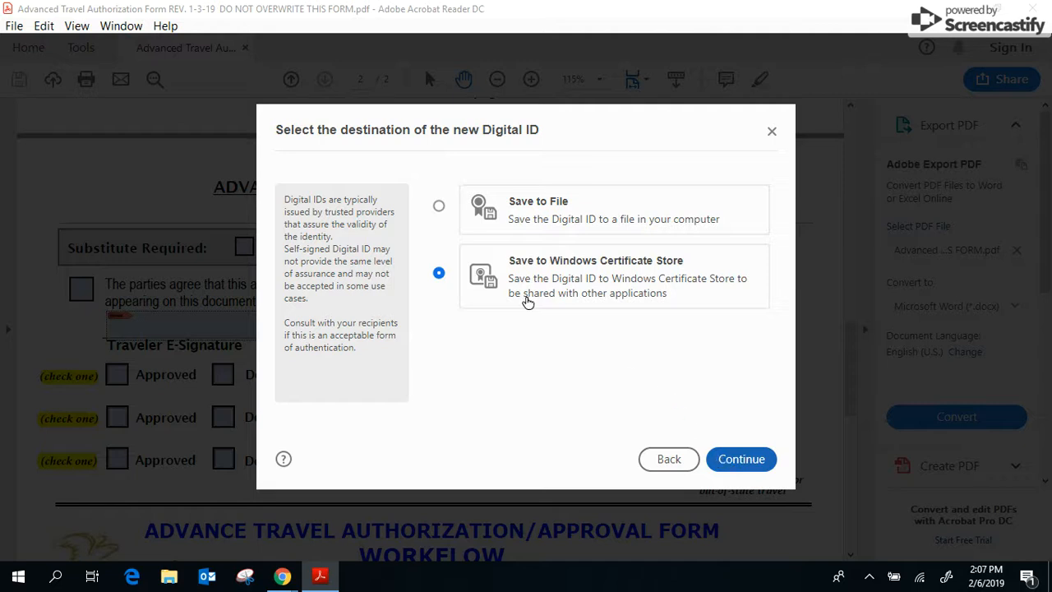
click(438, 209)
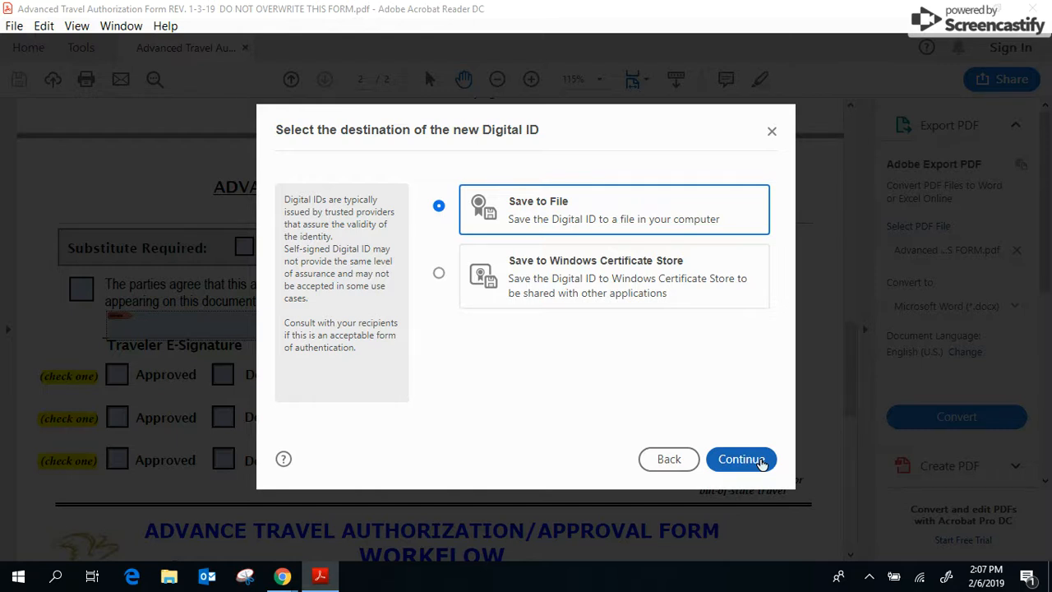
Step: Enter the ID's name, unit Metz Middle School, organization Manassas City Public Schools, and e-mail address
click(742, 459)
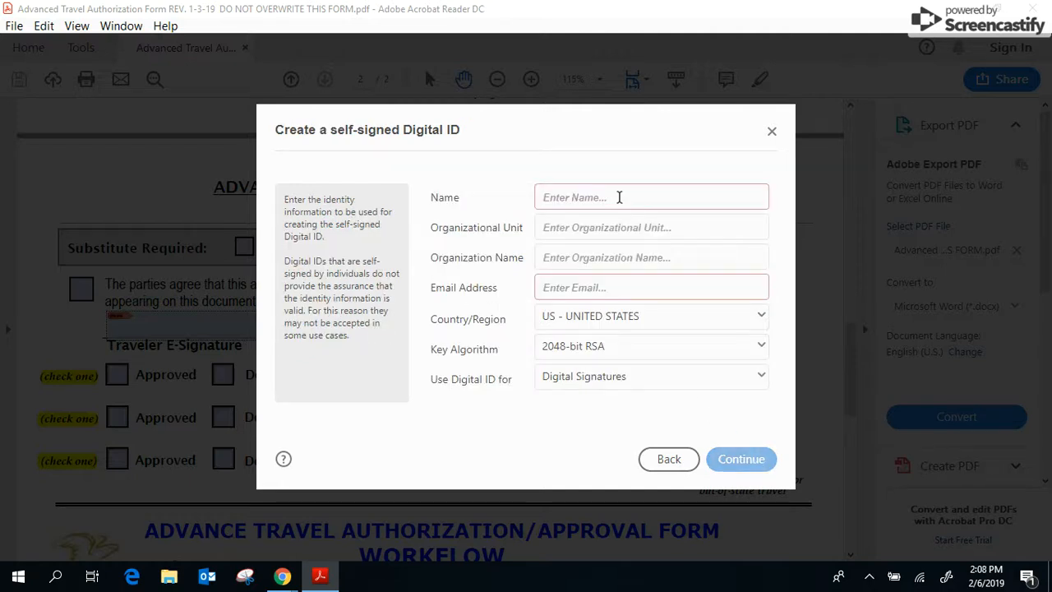
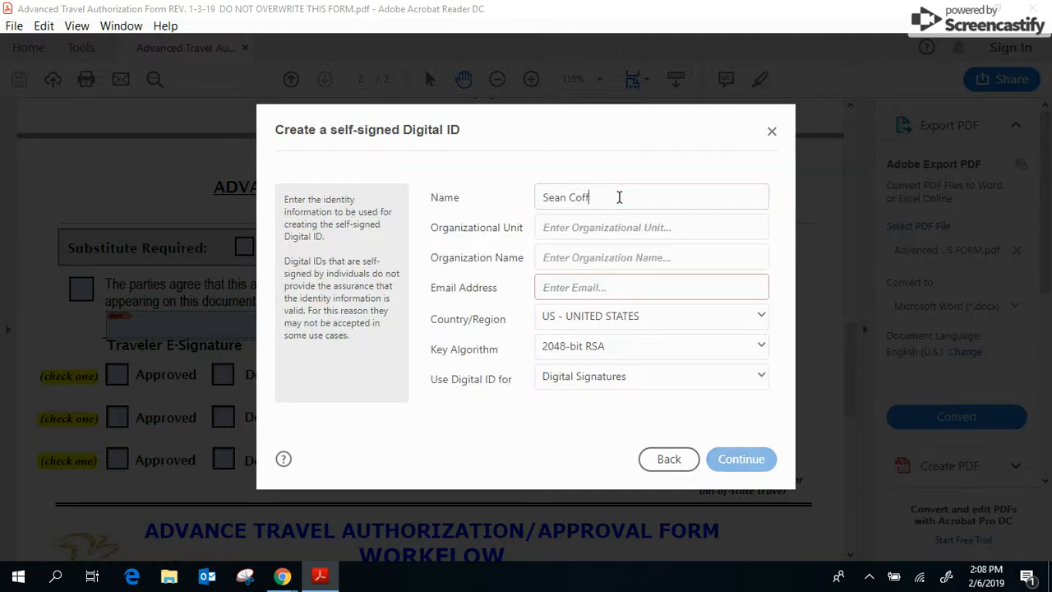
key(Tab)
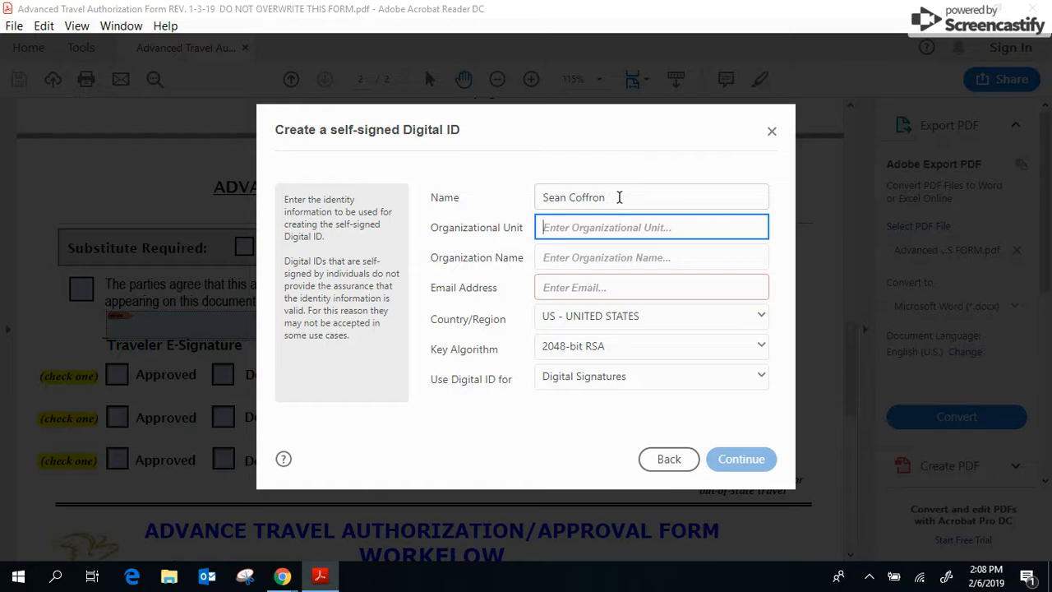
text(Metz)
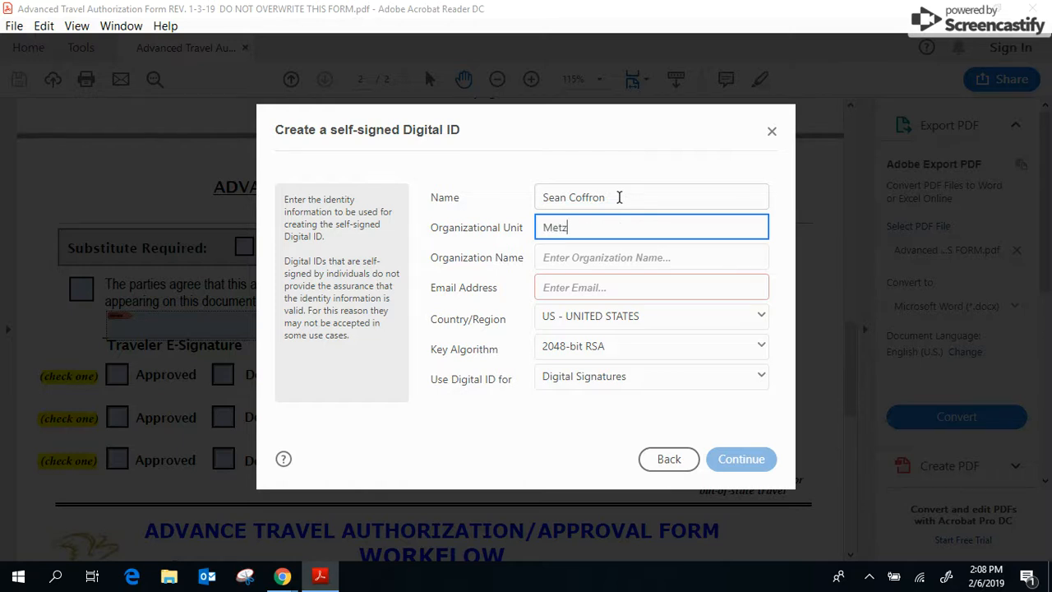
text( Middle School)
key(Tab)
text(Manassas C)
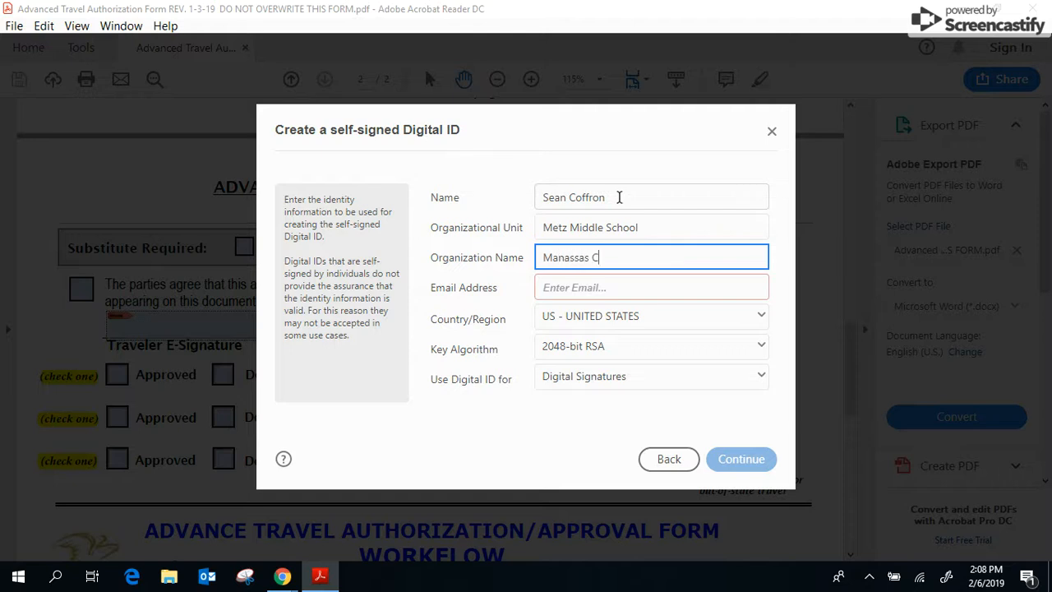
text(ity Public Schools)
click(631, 297)
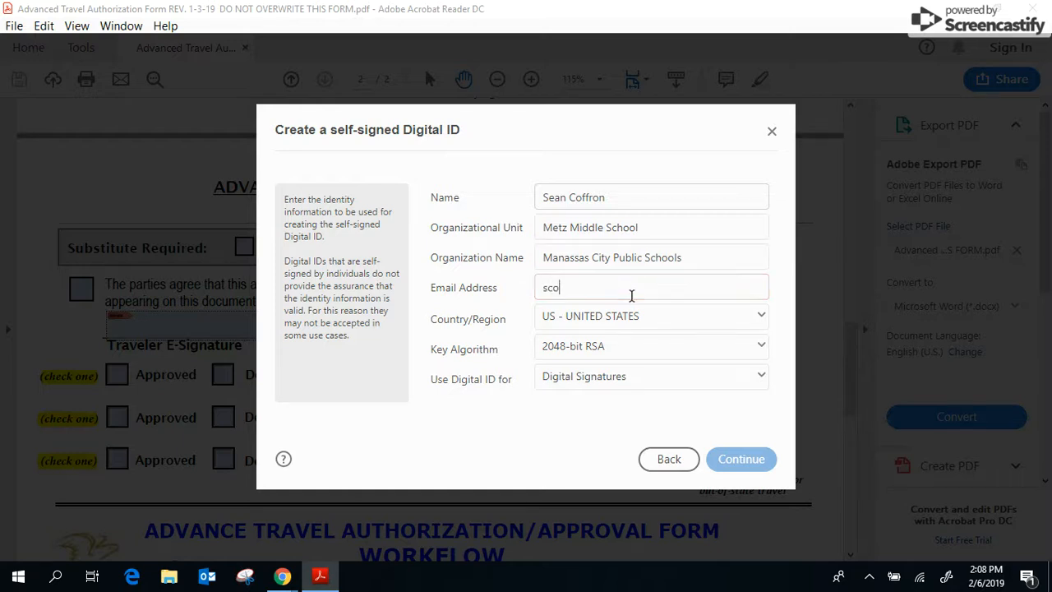
Step: Set and confirm a password for the self-signed Digital ID file
click(744, 465)
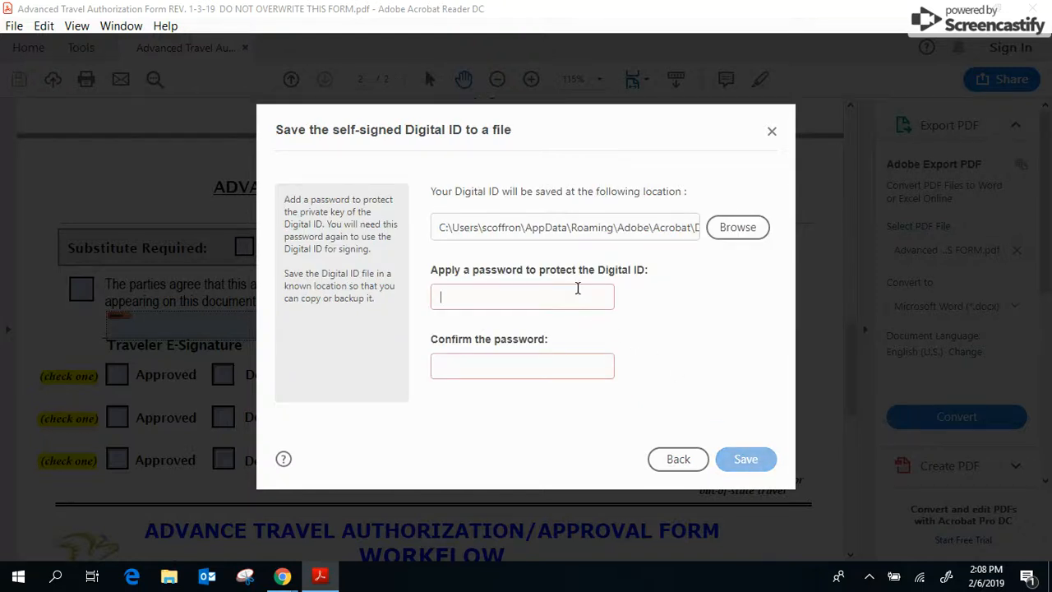
text(*********)
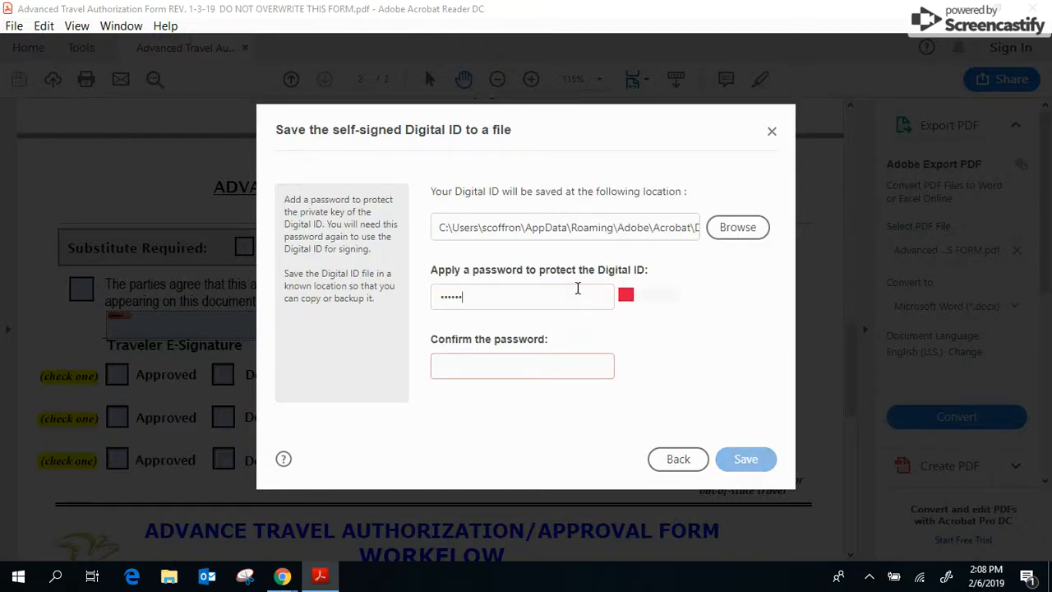
key(Tab)
text(*********)
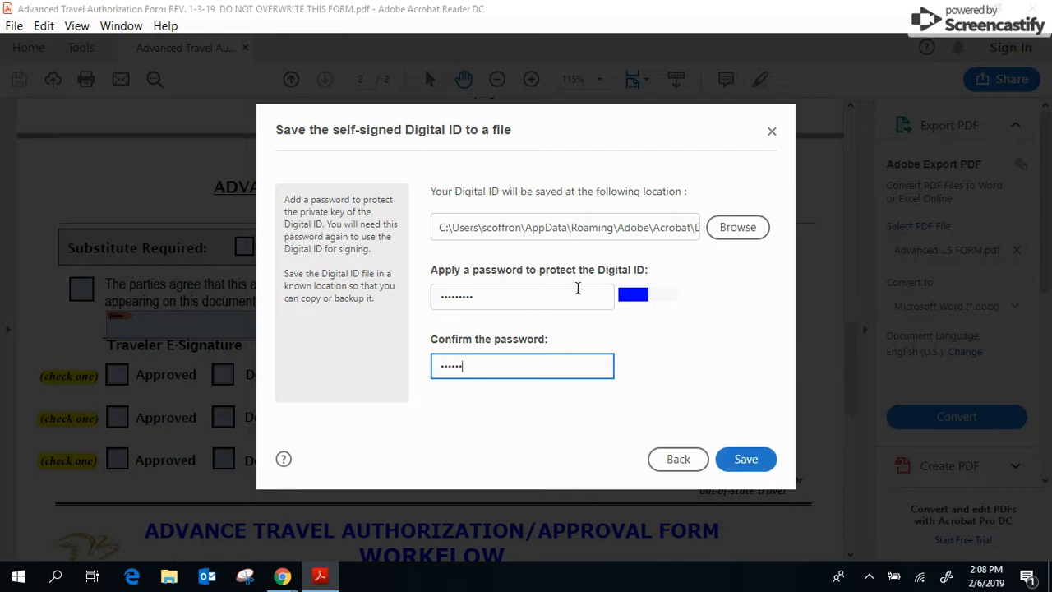
Step: Save the new Digital ID, pick it, enter its password, and sign the Traveler E-Signature field
click(746, 458)
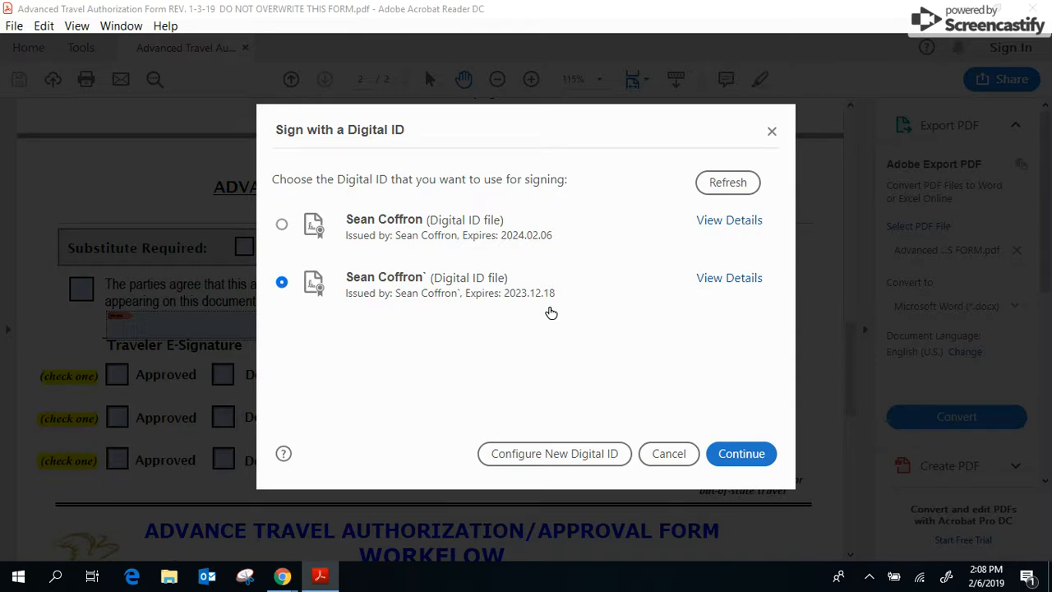
click(742, 456)
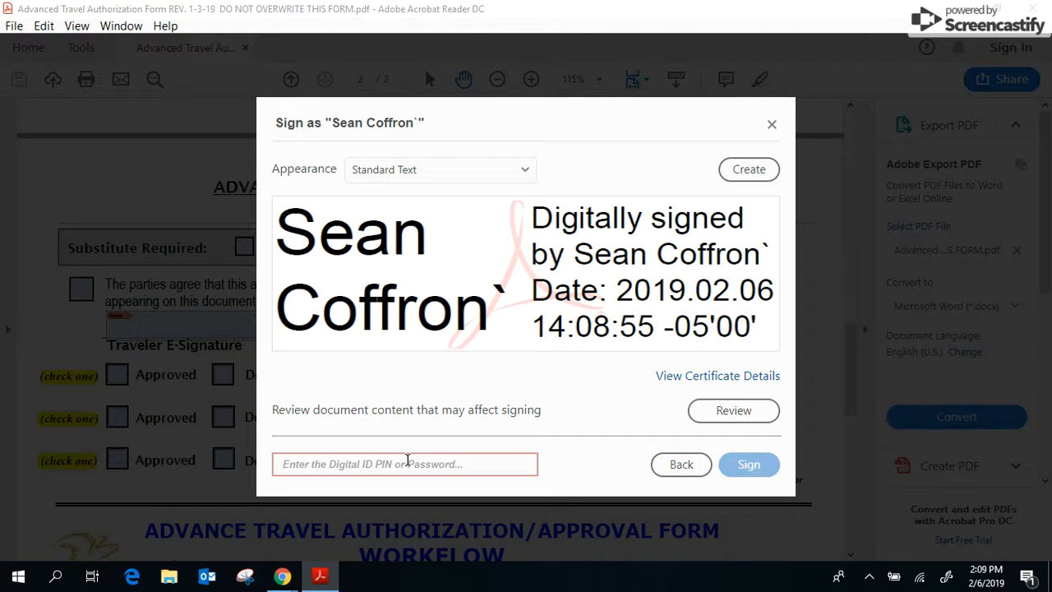
text(•••••••••)
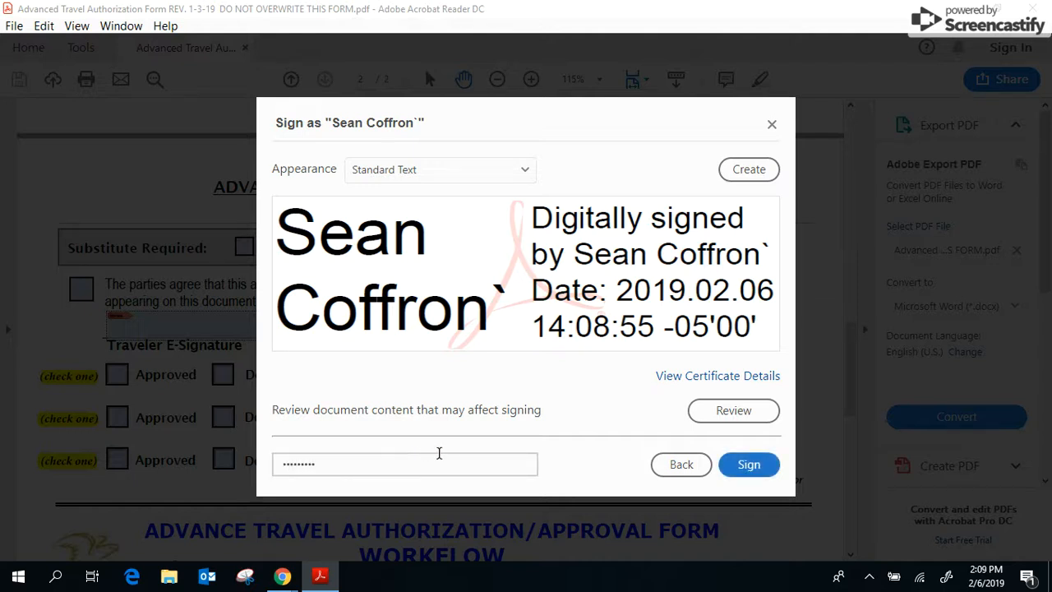
click(750, 466)
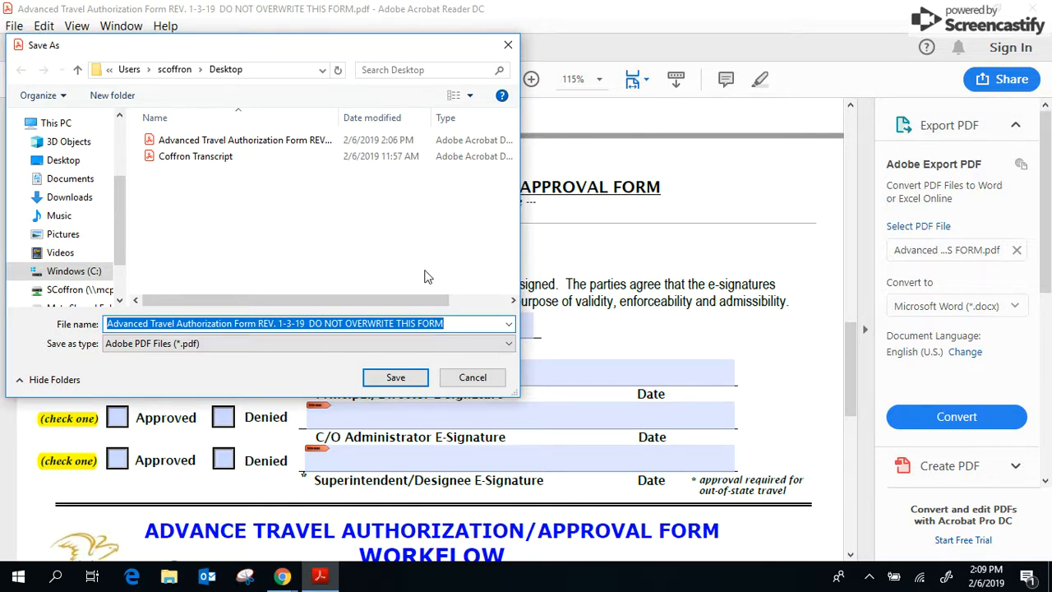
Step: Save the signed form to the Desktop with ' - signed' appended to the file name
drag(294, 51, 404, 94)
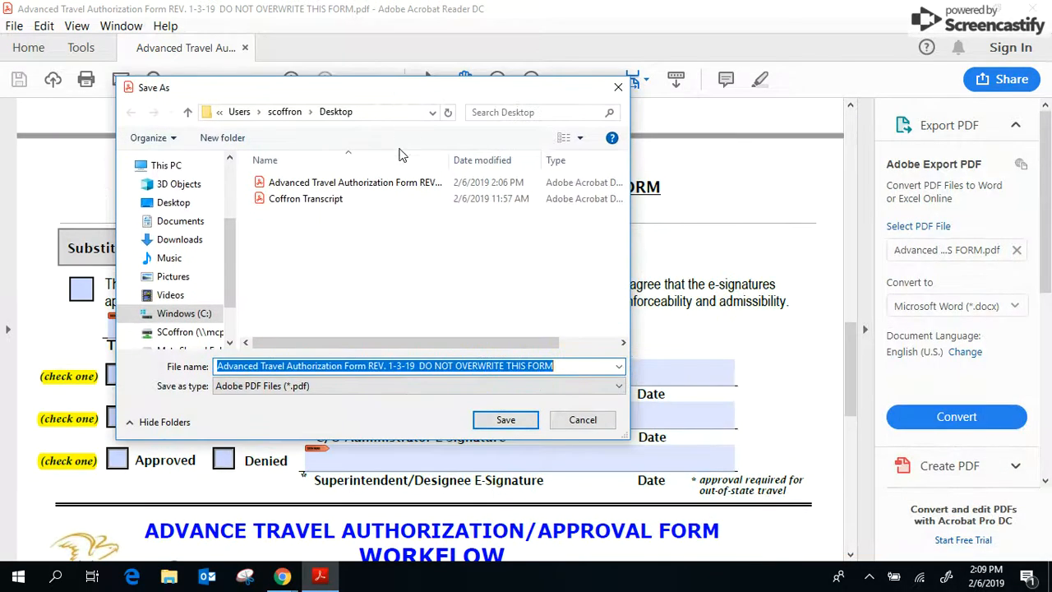
click(586, 366)
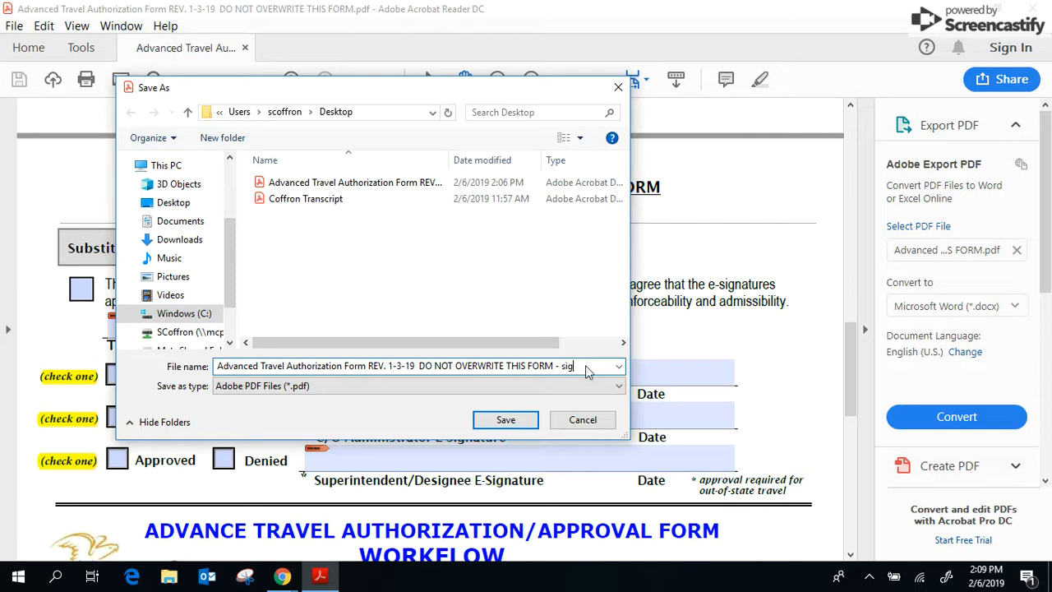
click(505, 419)
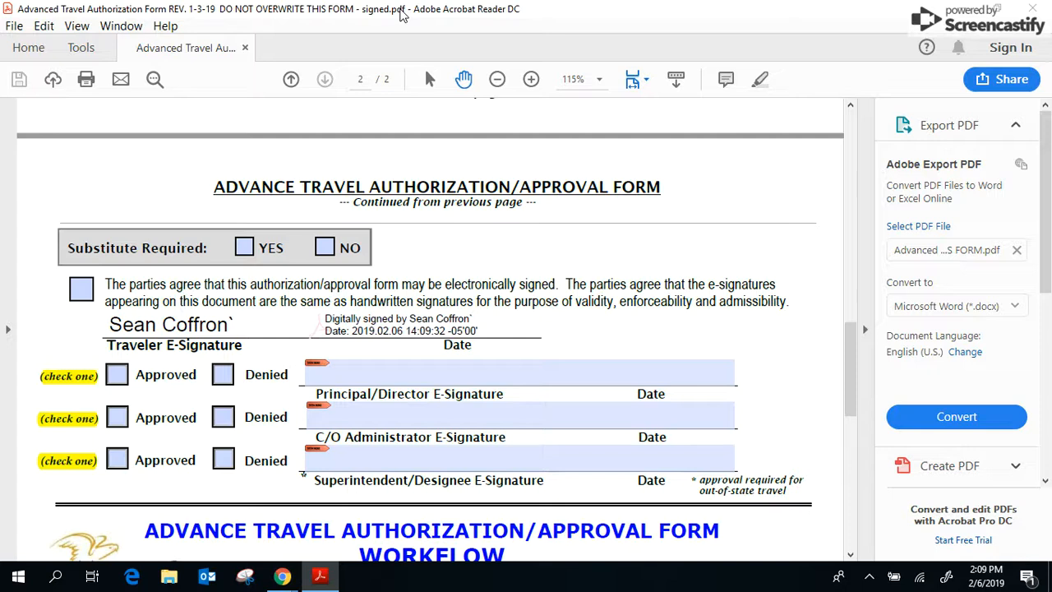
Step: Close the signed copy and place the two form PDFs side by side on the desktop
click(1032, 8)
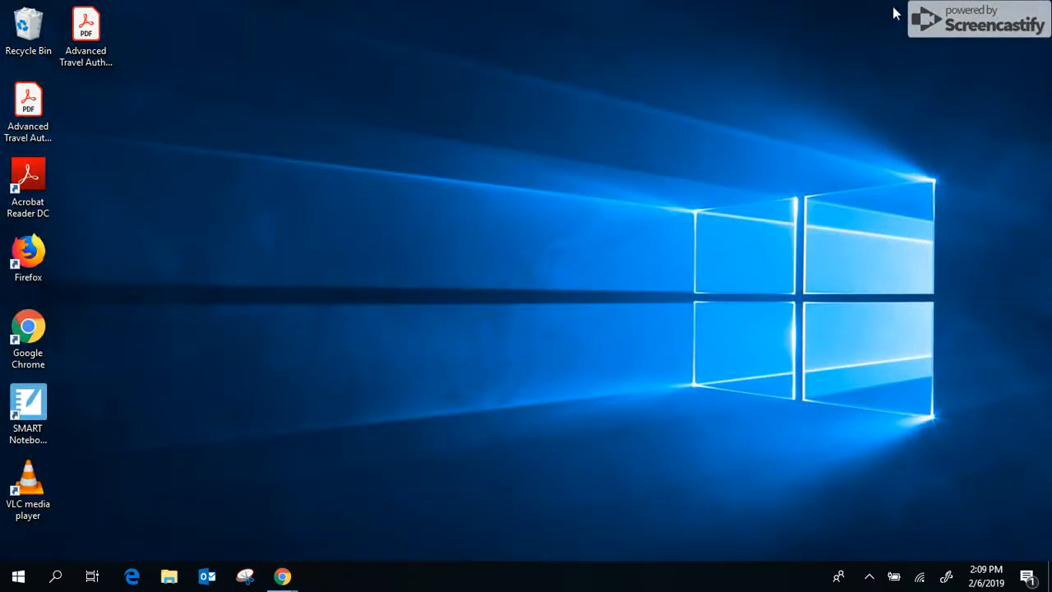
click(87, 25)
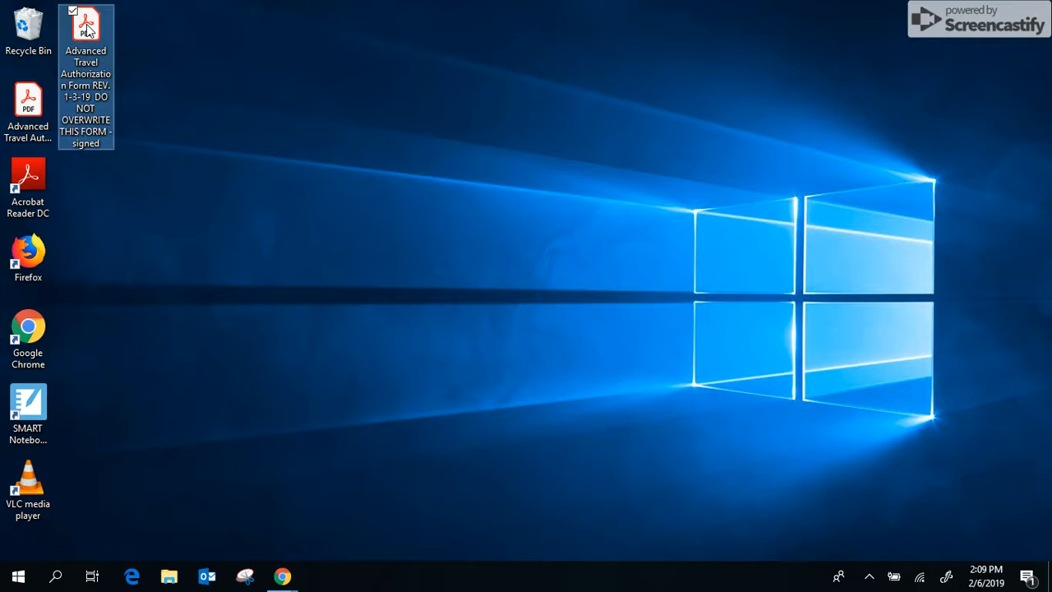
drag(87, 25, 148, 30)
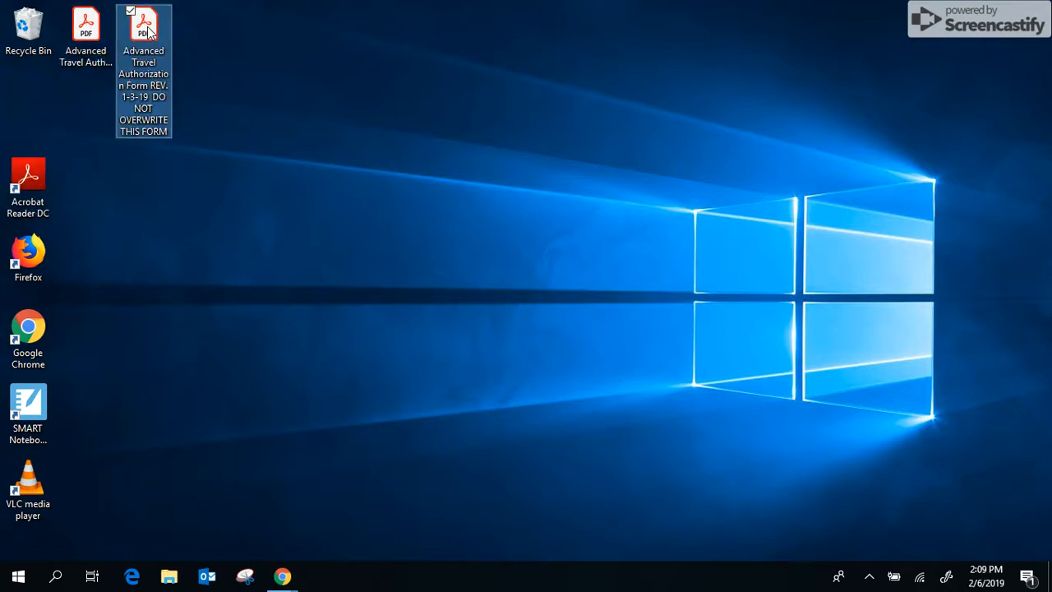
Step: Open the original unsigned 'DO NOT OVERWRITE THIS FORM' PDF from the desktop
click(92, 30)
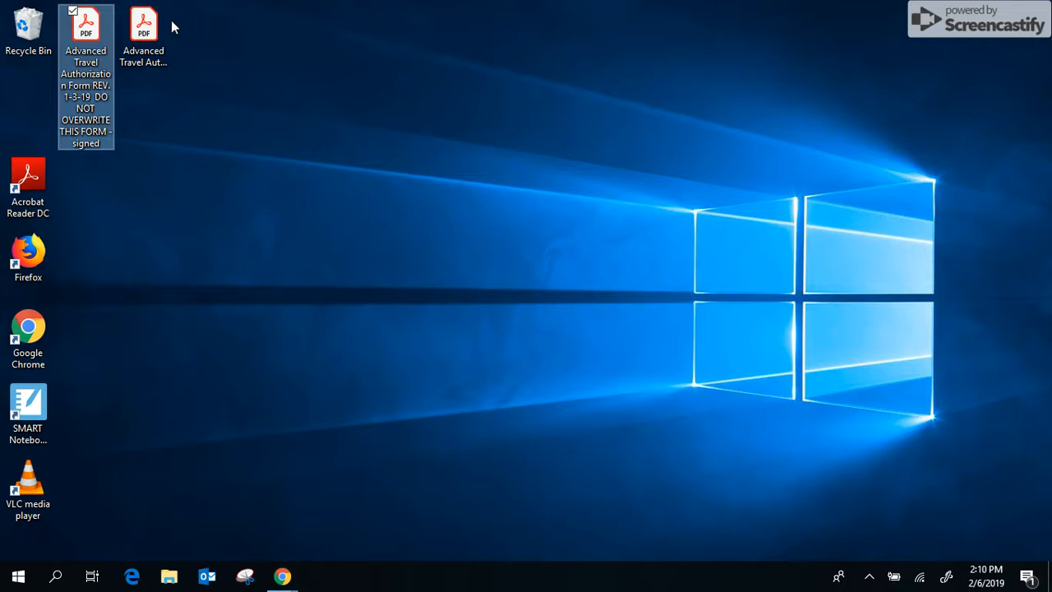
click(144, 26)
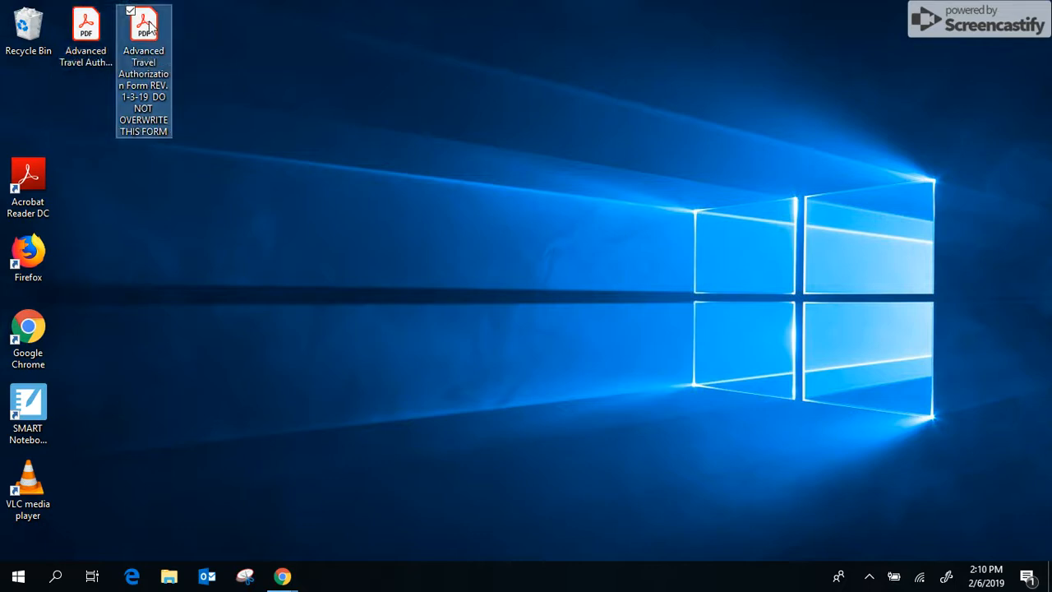
double_click(146, 24)
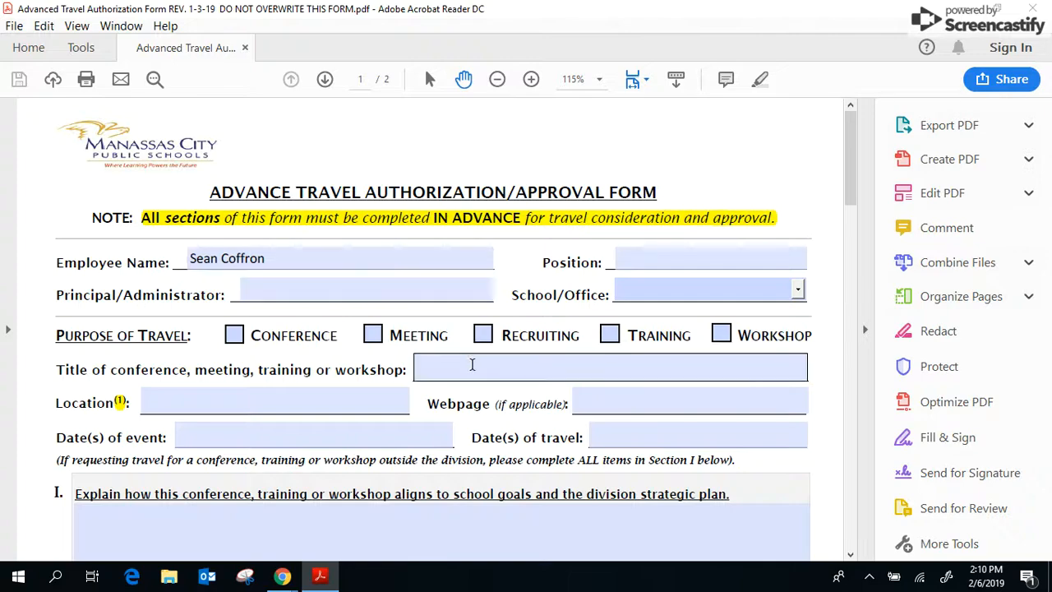
Step: On page 2, start signing the Traveler E-Signature field, then cancel the digital ID prompt
scroll(473, 378, down, 12)
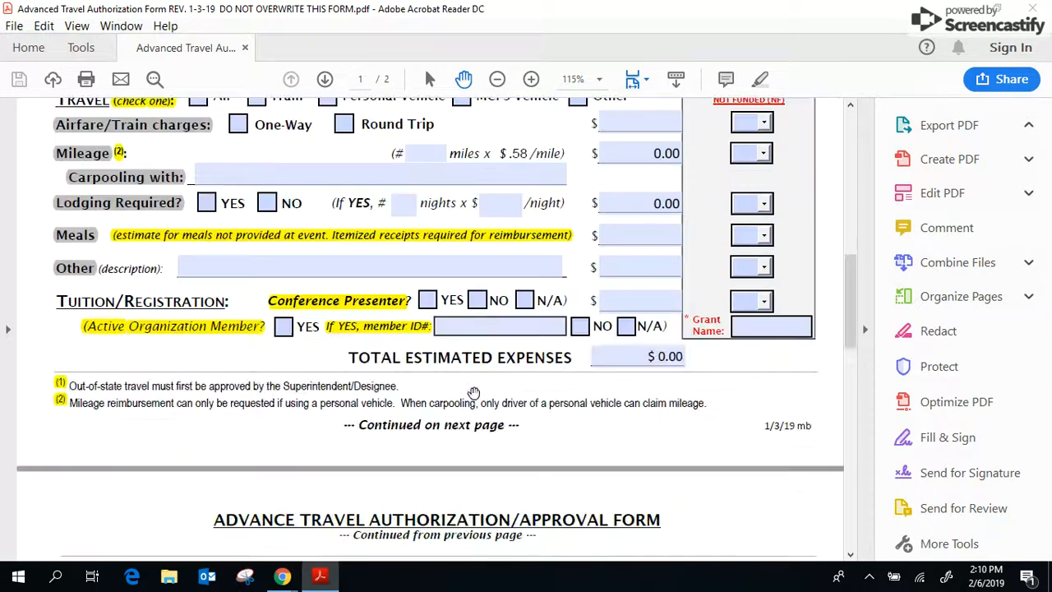
scroll(473, 393, down, 6)
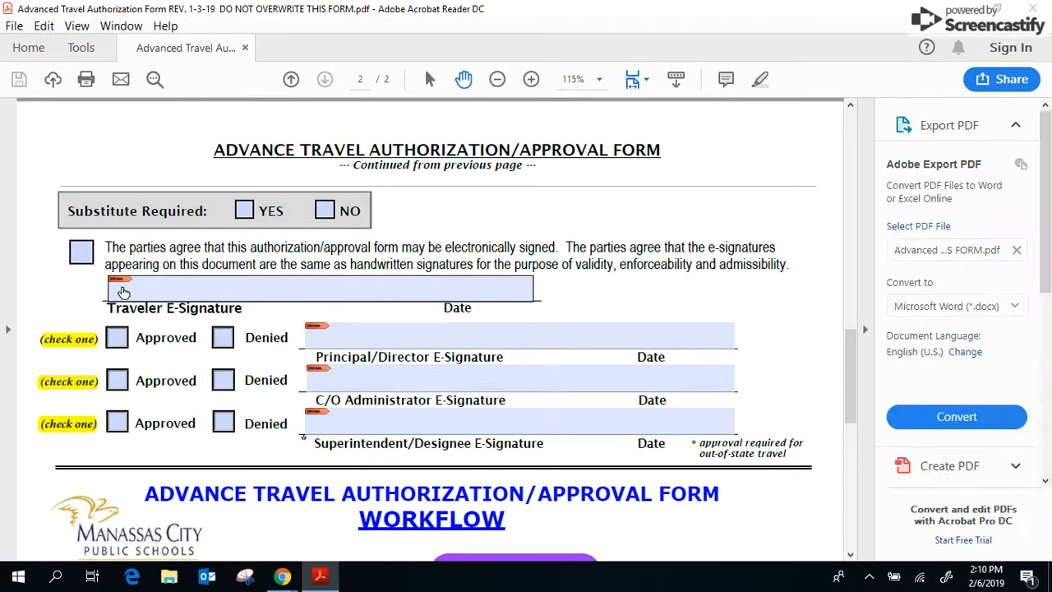
click(123, 291)
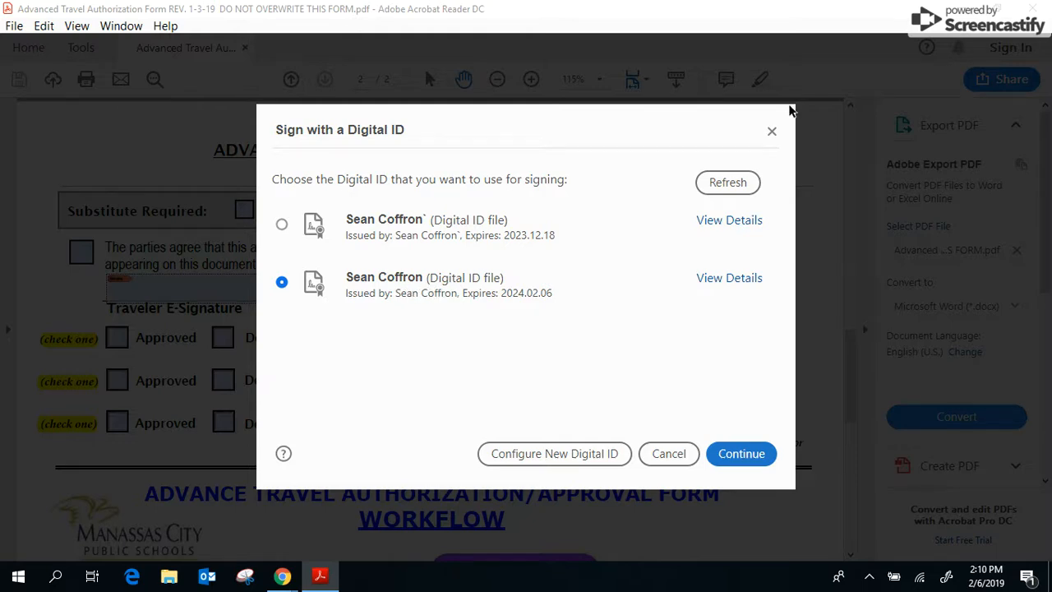
click(771, 133)
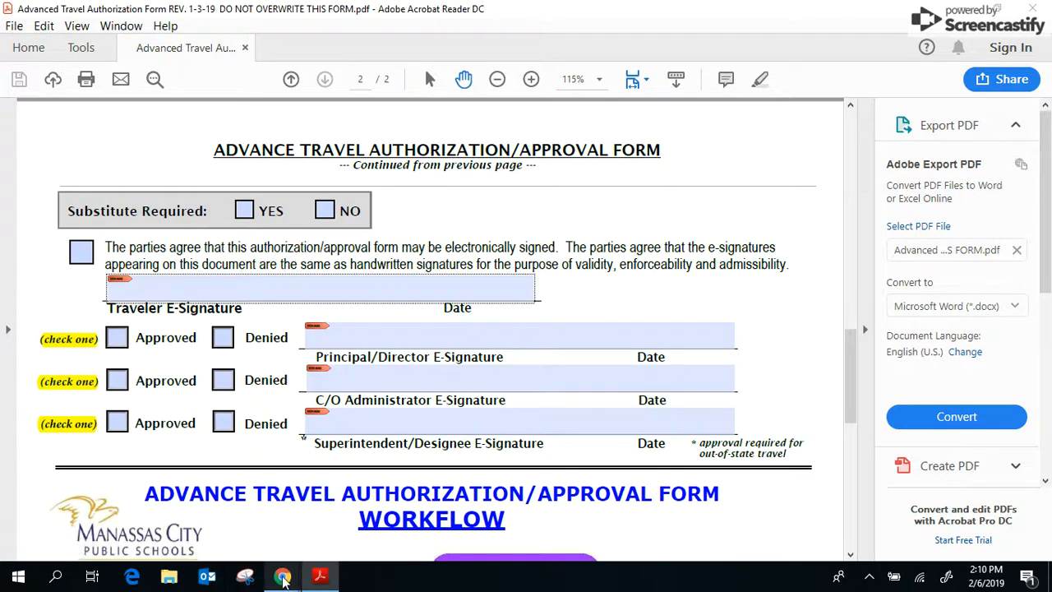
Step: Switch to the YouTube channel's Videos window in Chrome and open the Screencastify controls
mouse_move(284, 577)
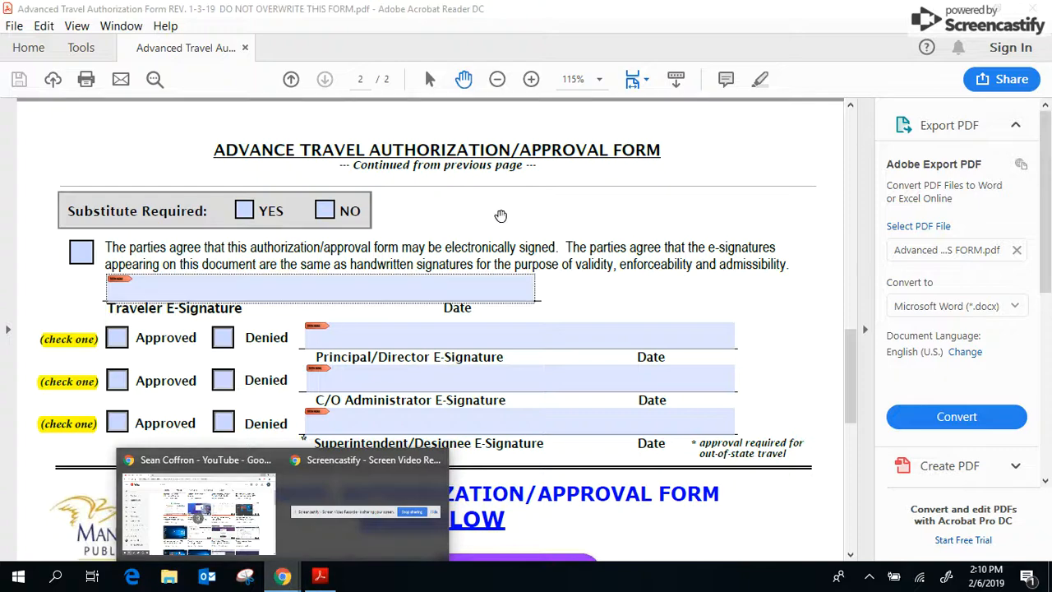
click(198, 509)
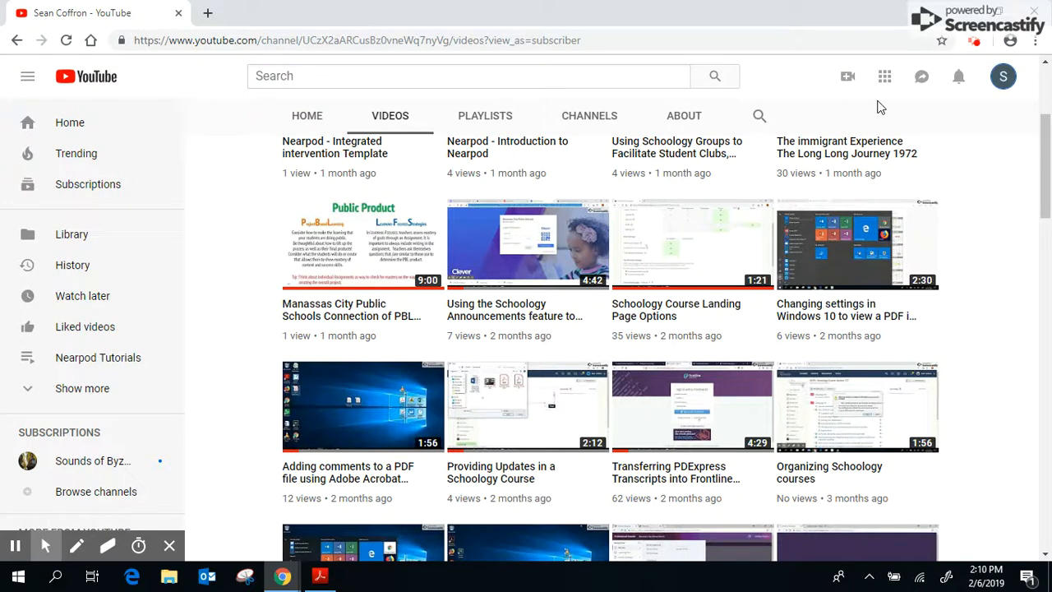
click(977, 41)
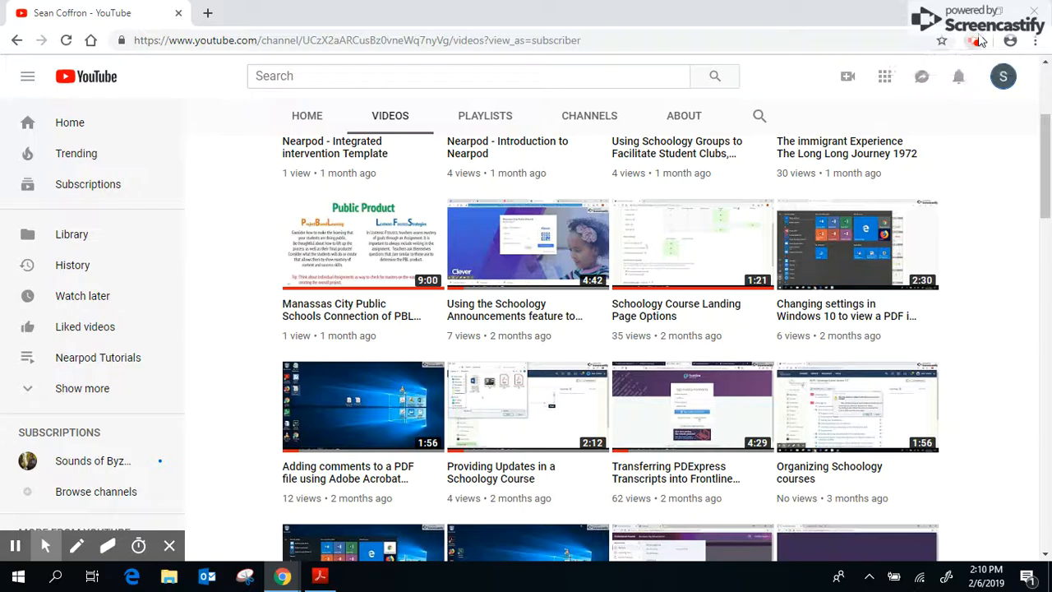